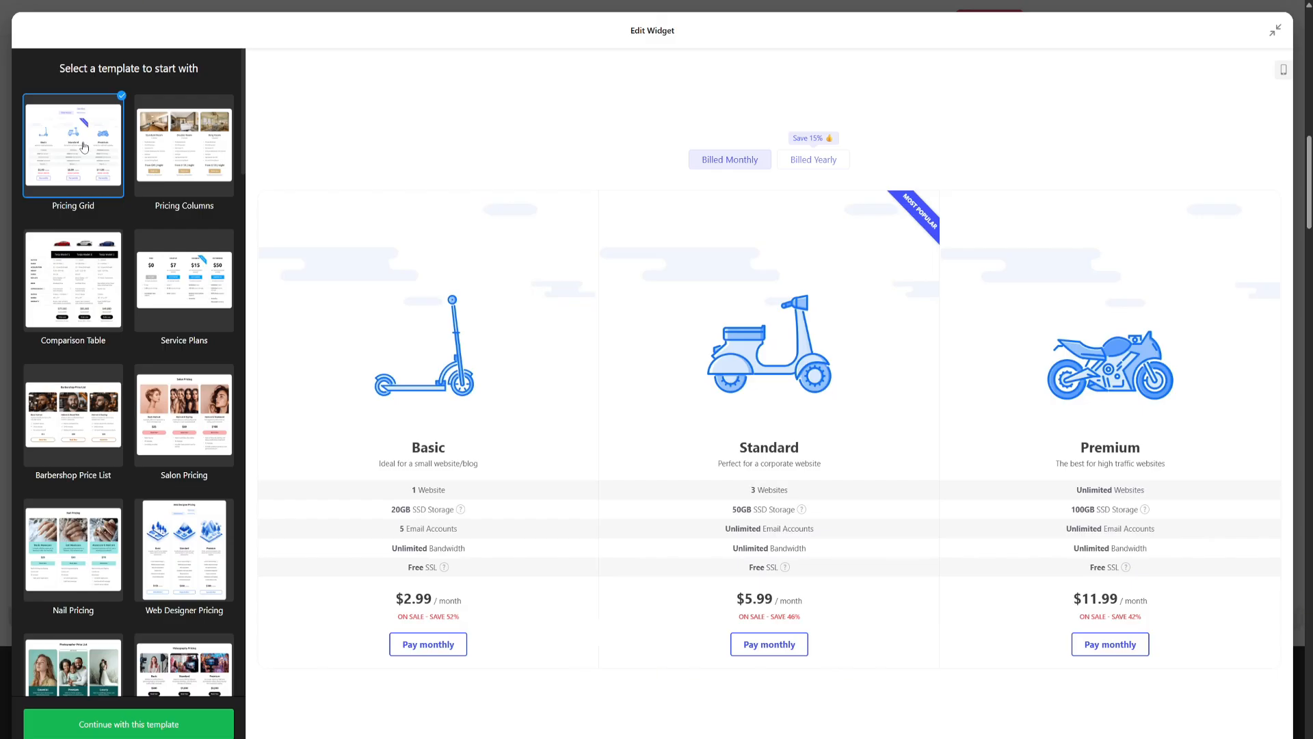
Step: Preview the Comparison Table, Barbershop Price List, Salon Pricing, Nail Pricing, Web Designer Pricing and Service Plans templates
{"action": "left_click", "coordinate": [81, 264]}
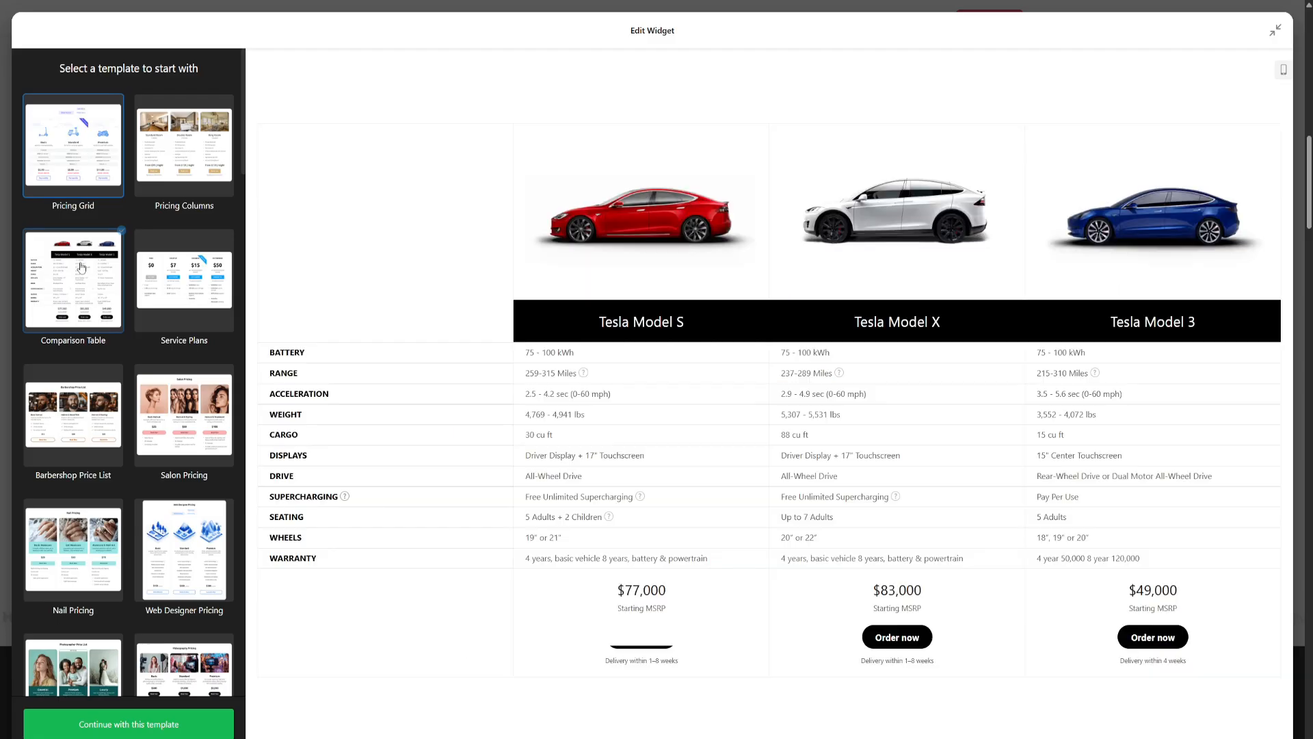
{"action": "left_click", "coordinate": [70, 395]}
{"action": "left_click", "coordinate": [169, 403]}
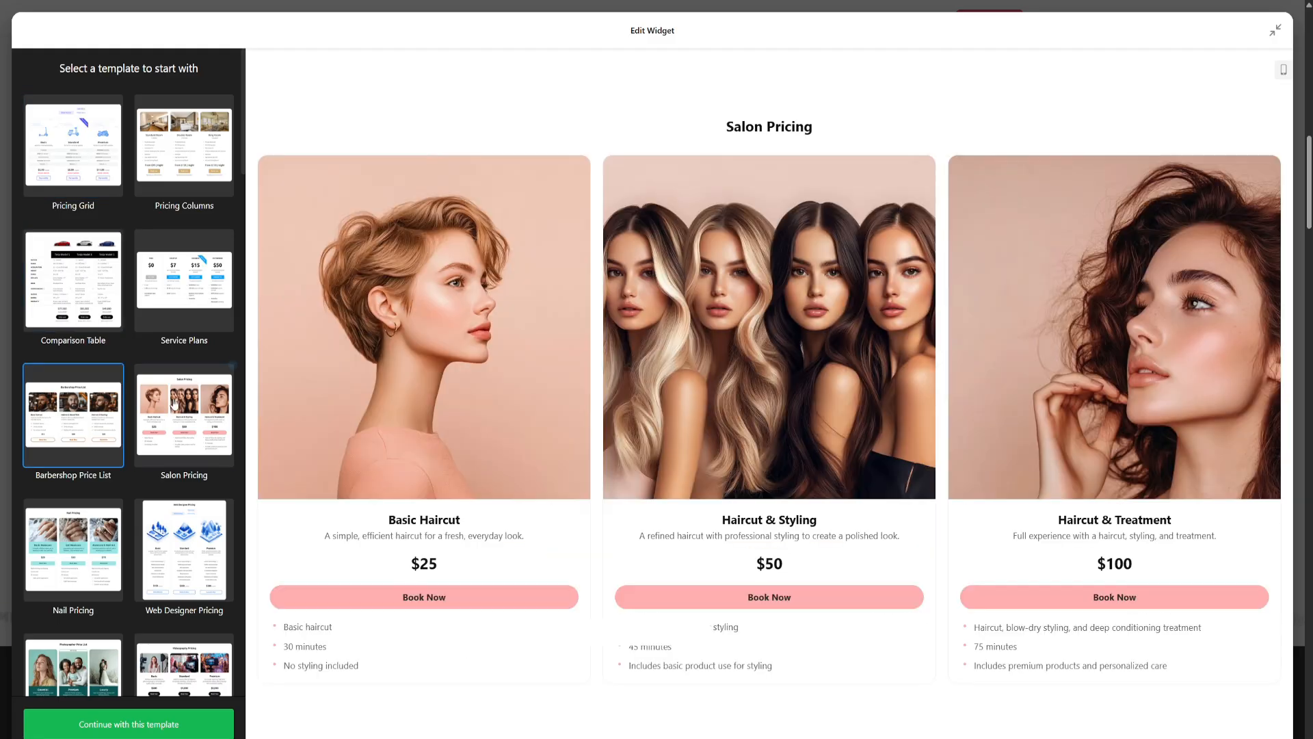
{"action": "left_click", "coordinate": [87, 543]}
{"action": "left_click", "coordinate": [169, 547]}
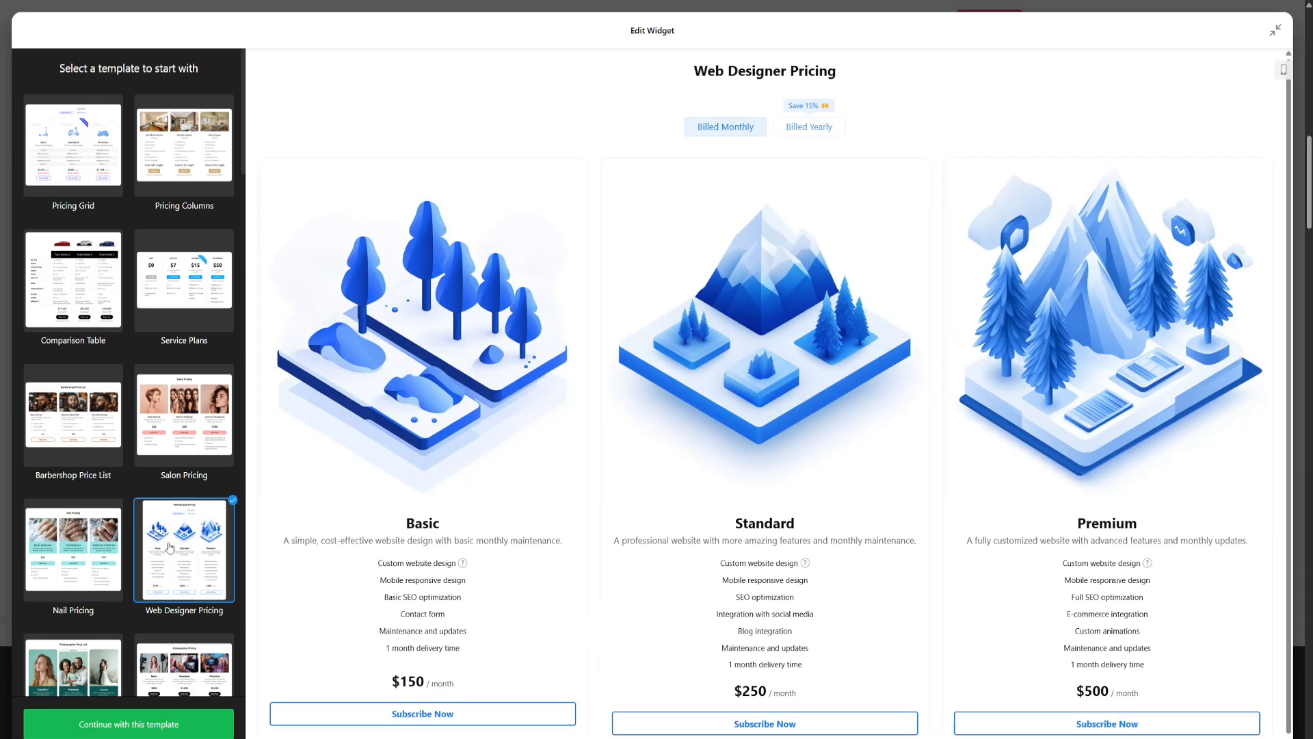
{"action": "left_click", "coordinate": [167, 301]}
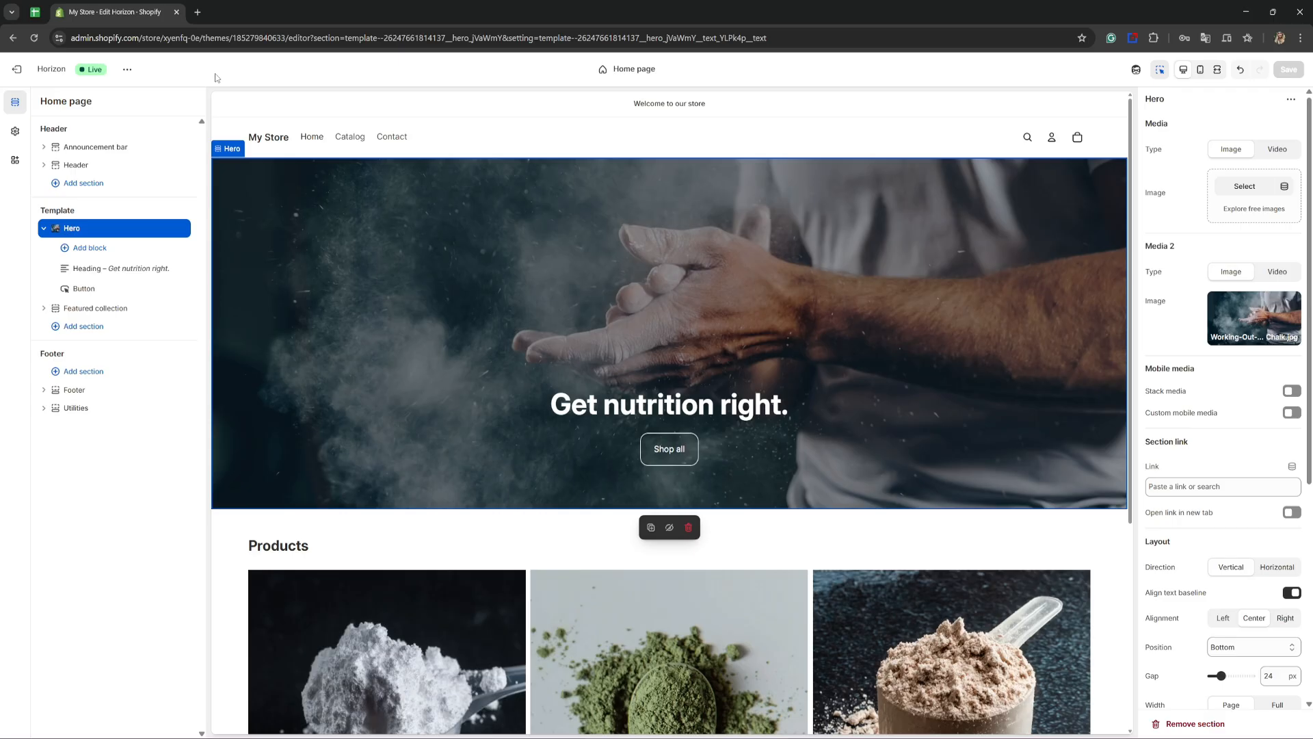
{"action": "left_click", "coordinate": [197, 11]}
{"action": "type", "text": "https://go.elfsight.io/click?pid=3141&offer_id=3"}
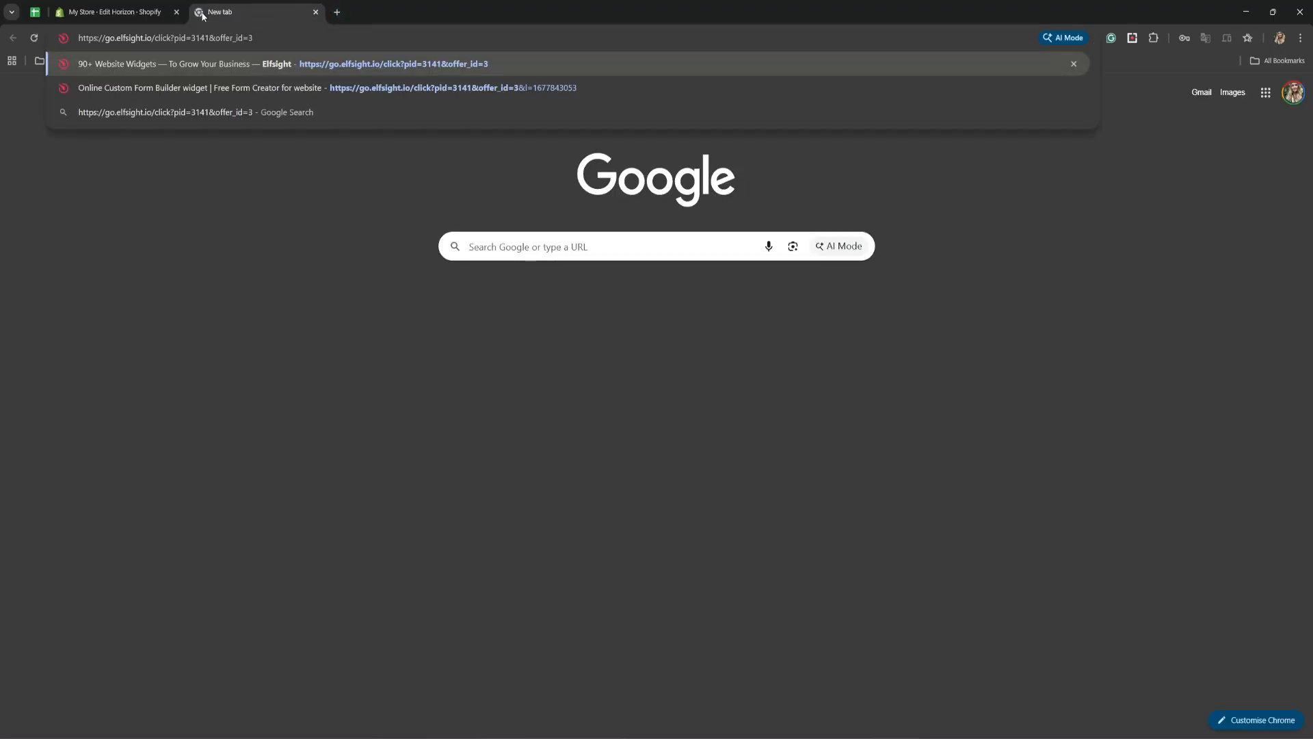
{"action": "key", "text": "Return"}
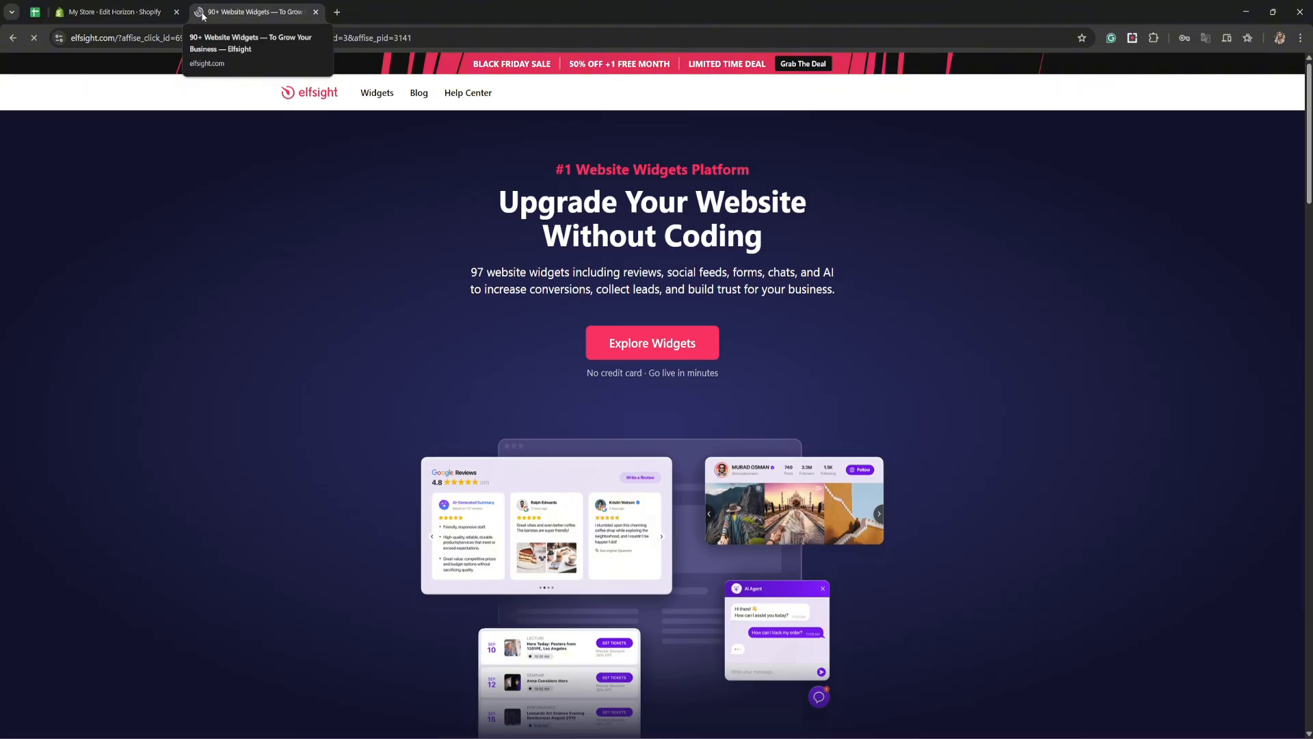
Step: Find the Pricing Table widget among the e-commerce widgets and start creating it for free in the widget editor
{"action": "mouse_move", "coordinate": [371, 94]}
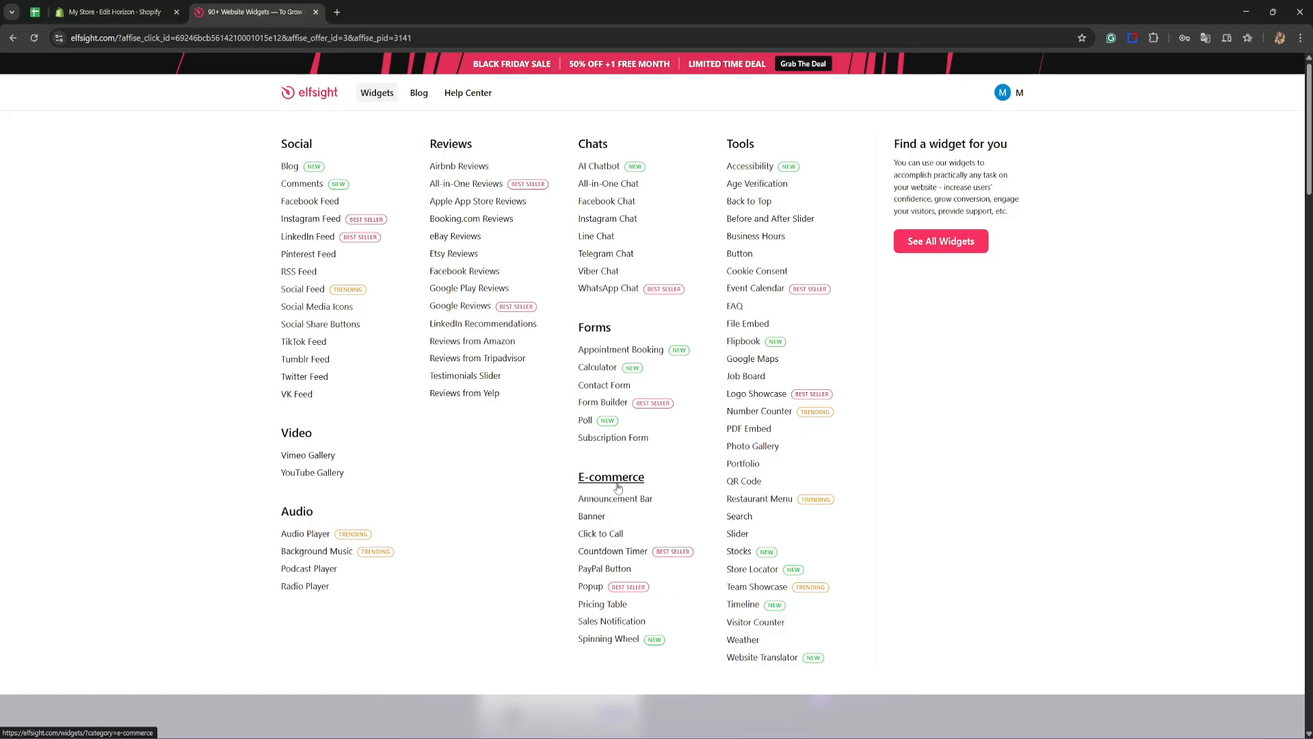
{"action": "left_click", "coordinate": [602, 604]}
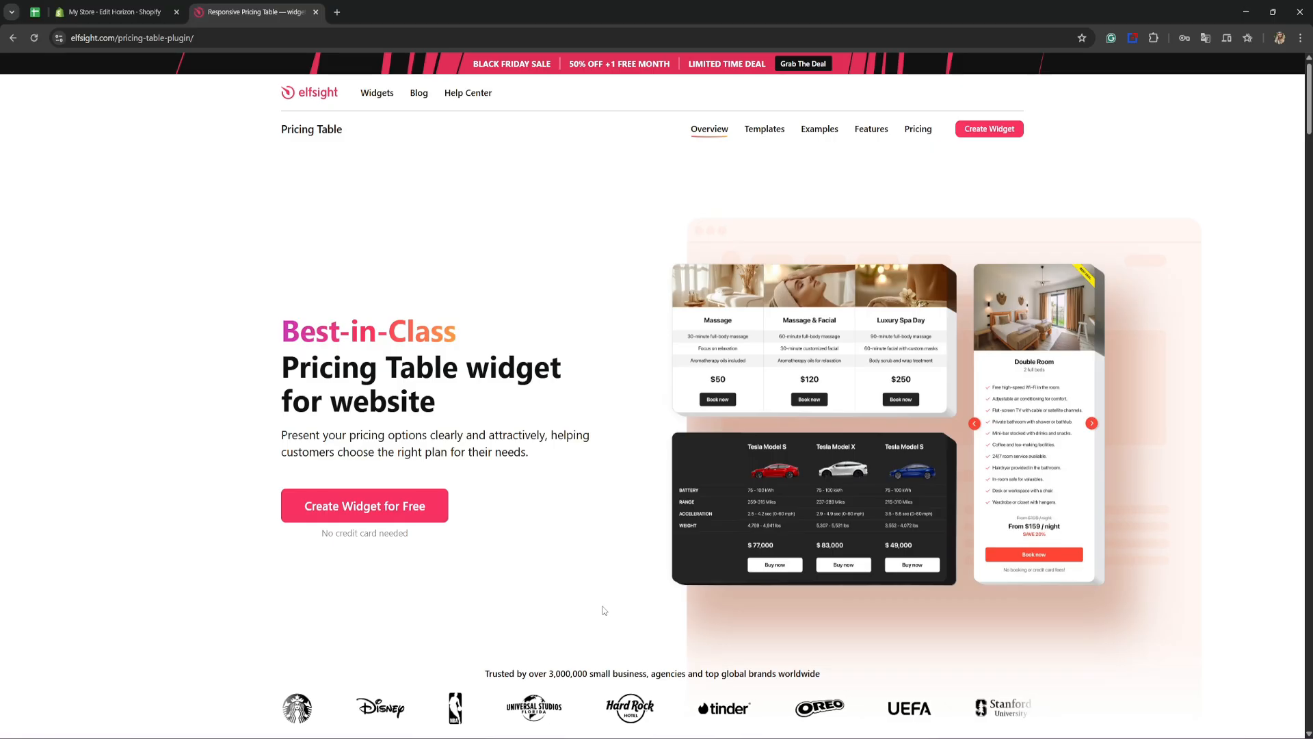
{"action": "left_click", "coordinate": [441, 506]}
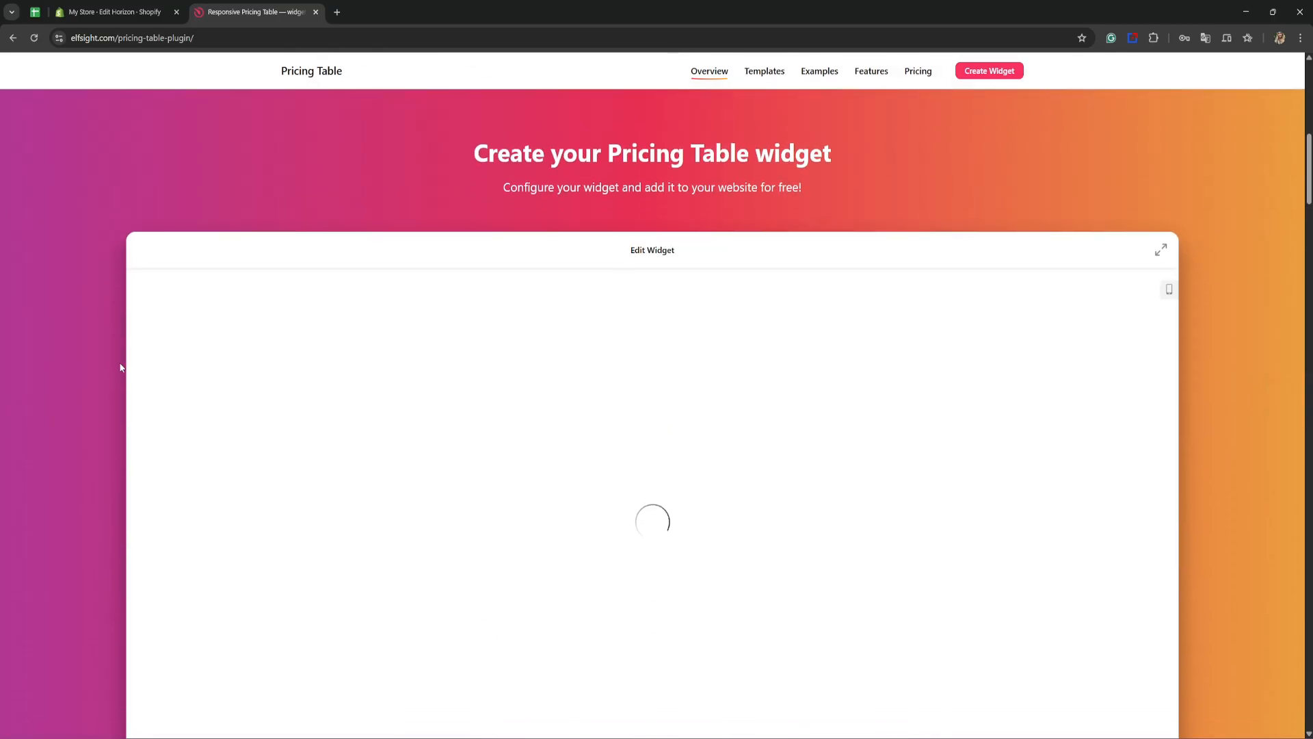
{"action": "scroll", "coordinate": [65, 331], "scroll_direction": "down", "scroll_amount": 1}
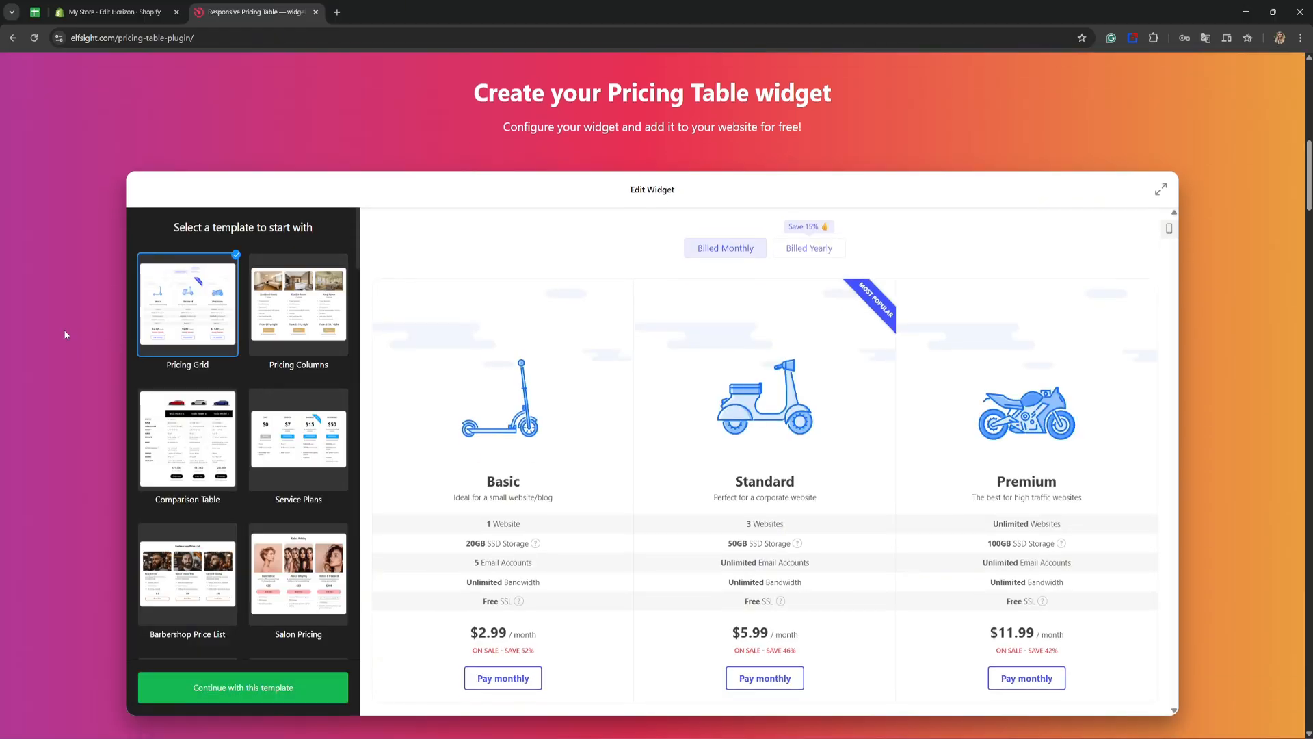
Step: Preview the Pricing Columns, Comparison Table, Service Plans, Nail Pricing and Web Designer Pricing templates in the widget editor
{"action": "left_click", "coordinate": [269, 308]}
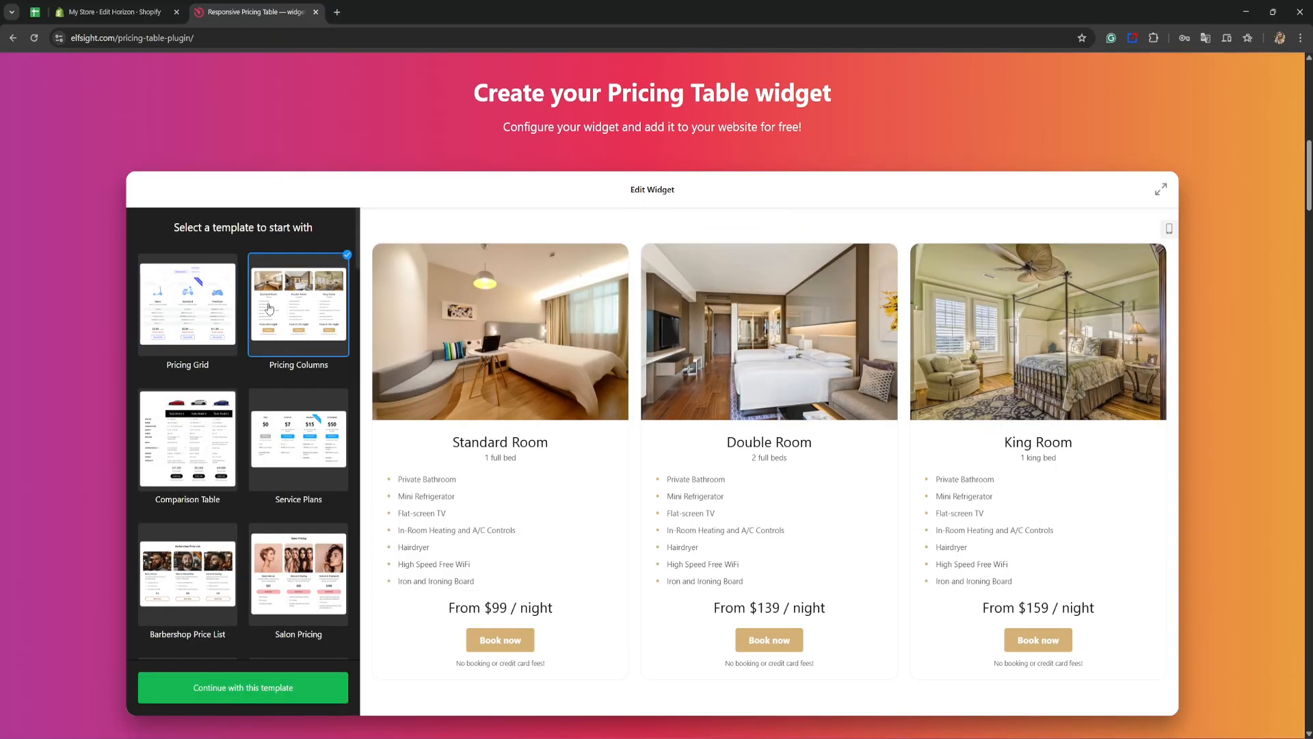
{"action": "left_click", "coordinate": [194, 410]}
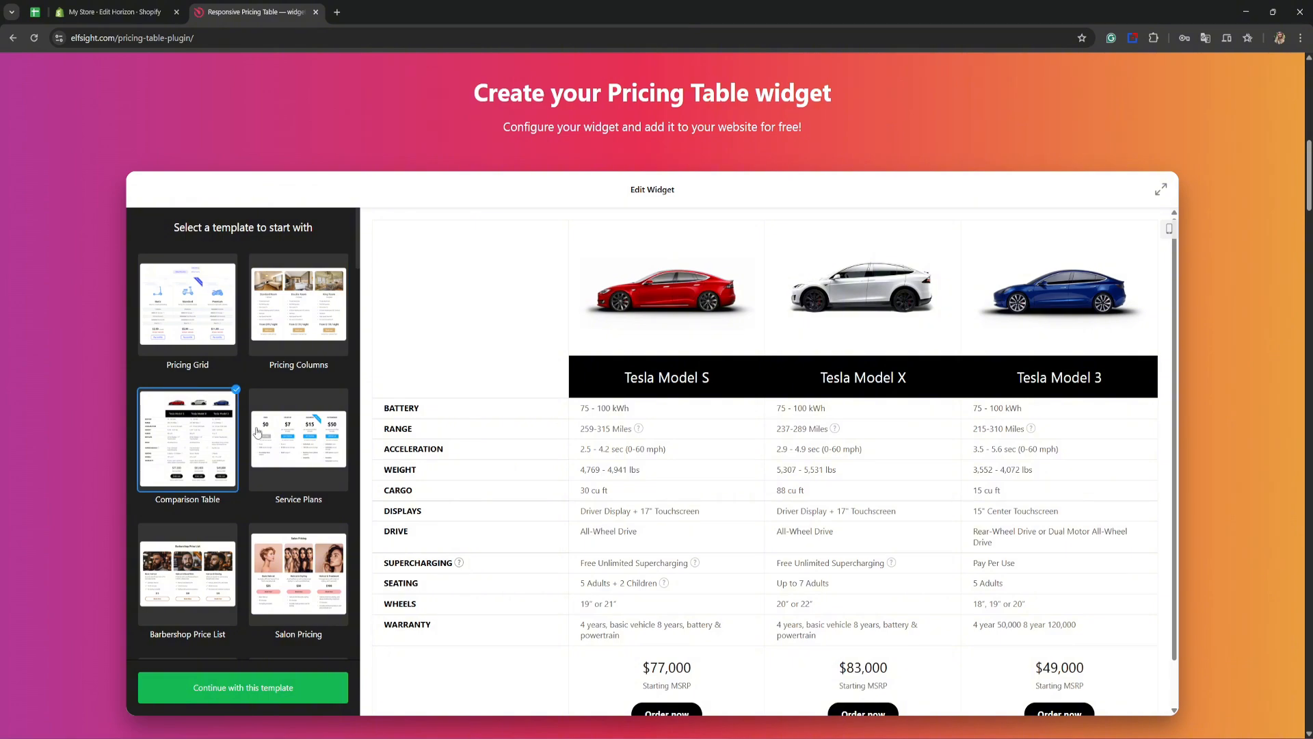
{"action": "left_click", "coordinate": [283, 439]}
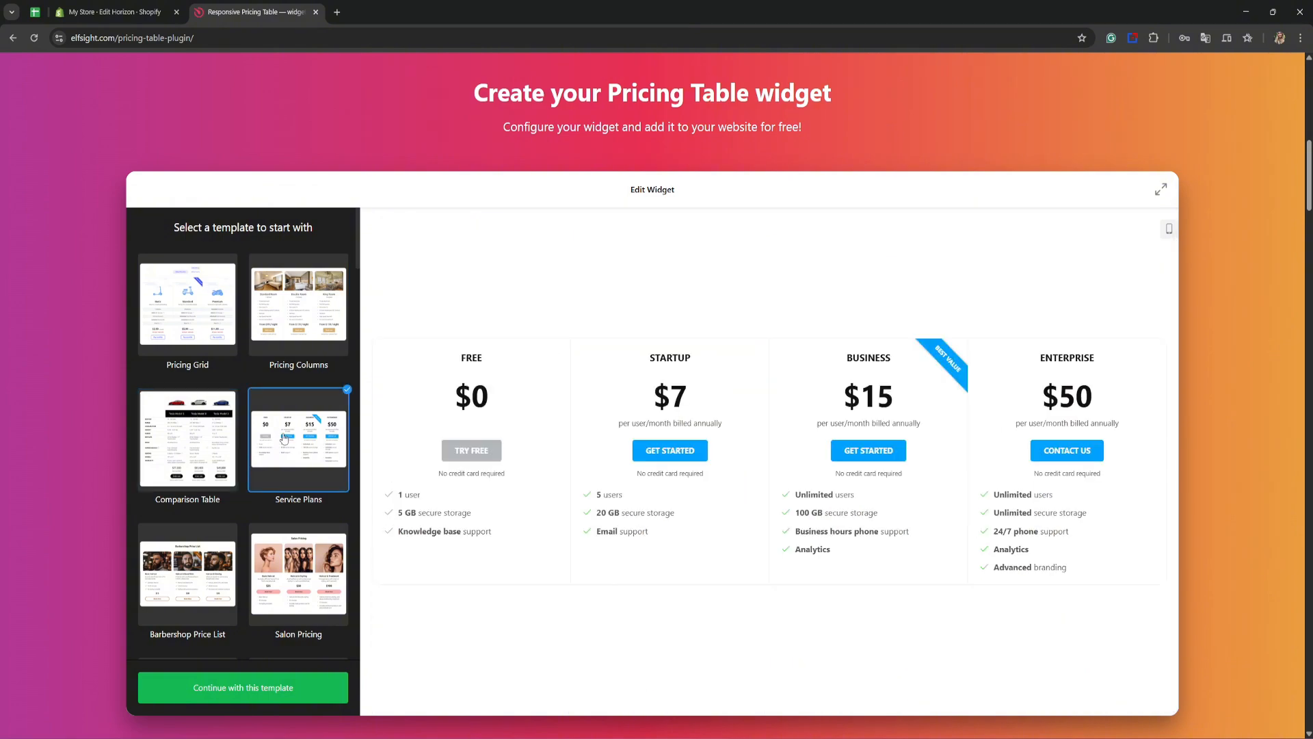
{"action": "scroll", "coordinate": [284, 437], "scroll_direction": "down", "scroll_amount": 3}
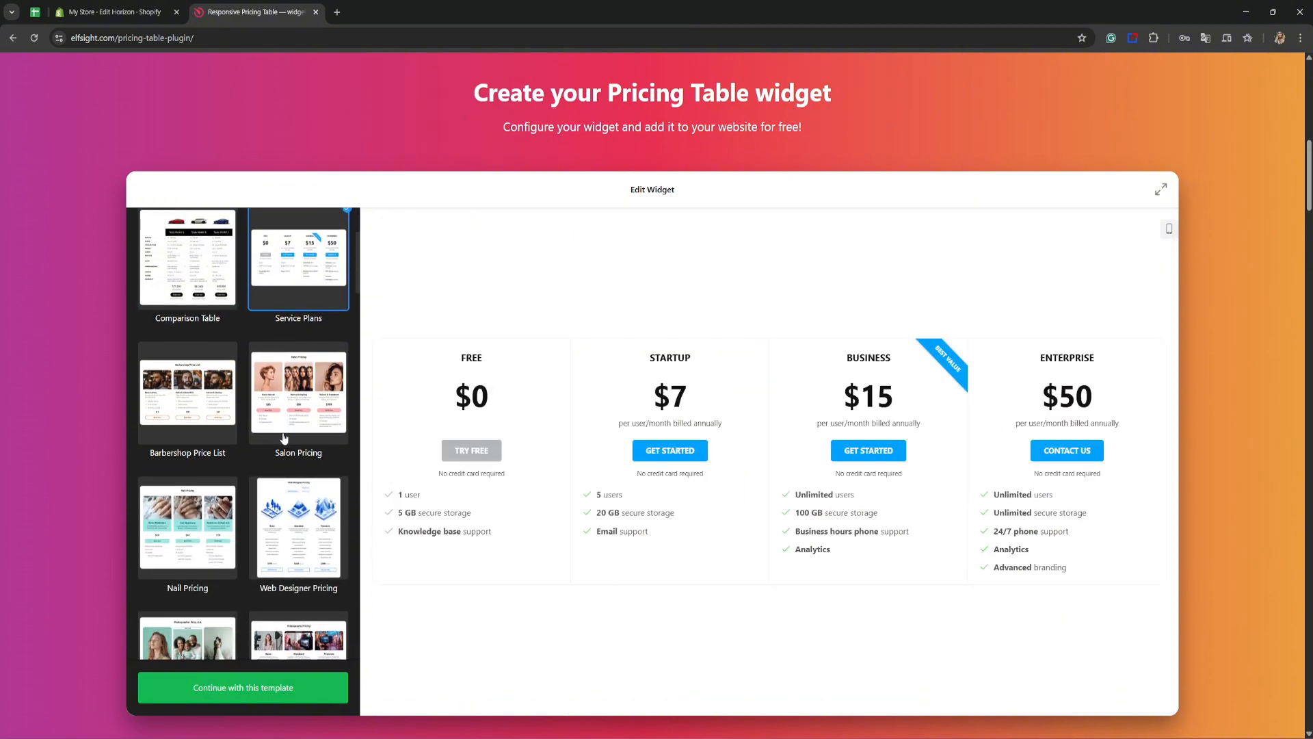
{"action": "left_click", "coordinate": [220, 499]}
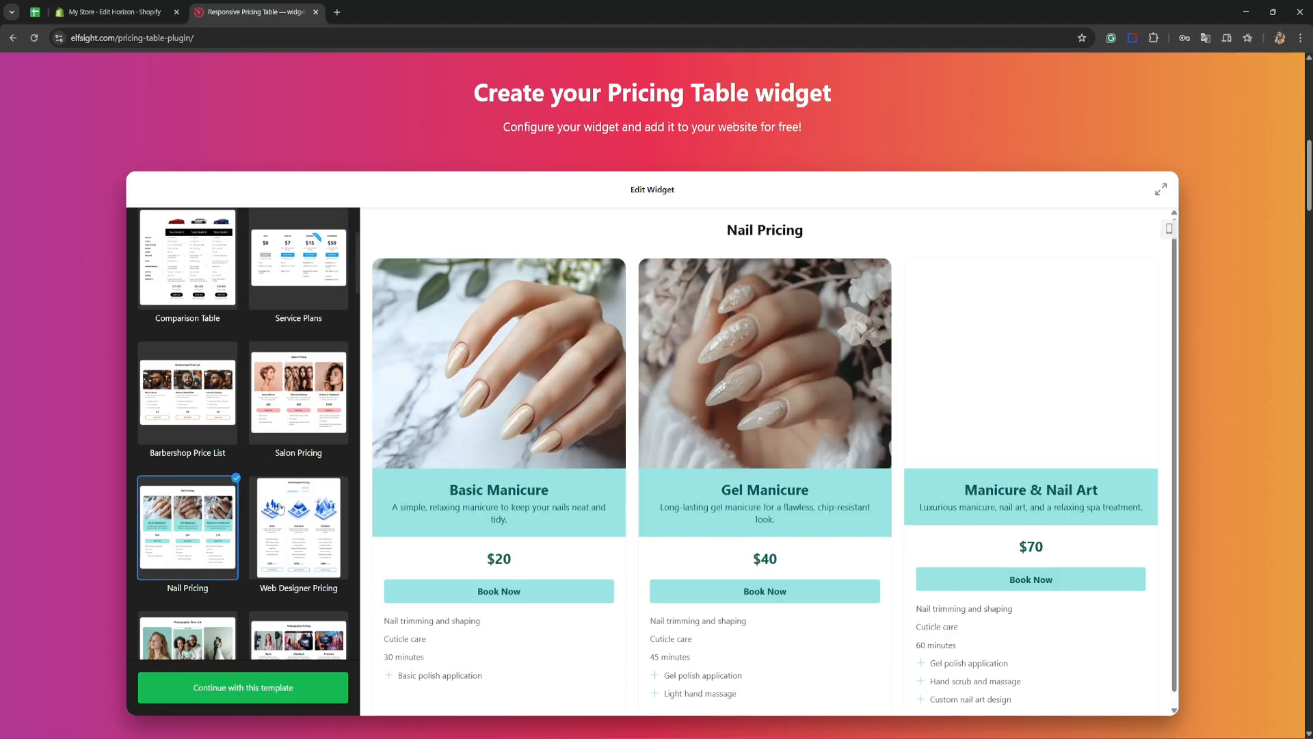
{"action": "left_click", "coordinate": [283, 509]}
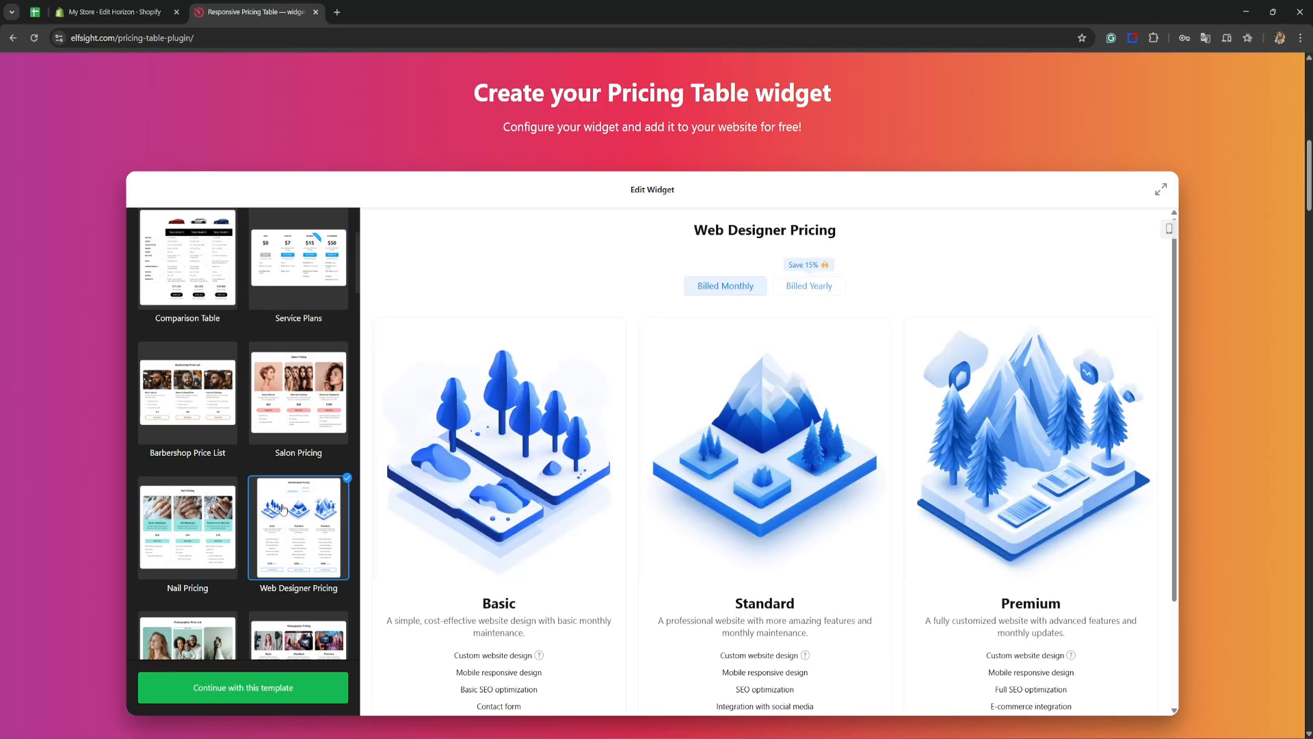
Step: Choose the Personal Training Pricing template and continue with it
{"action": "left_click", "coordinate": [289, 414]}
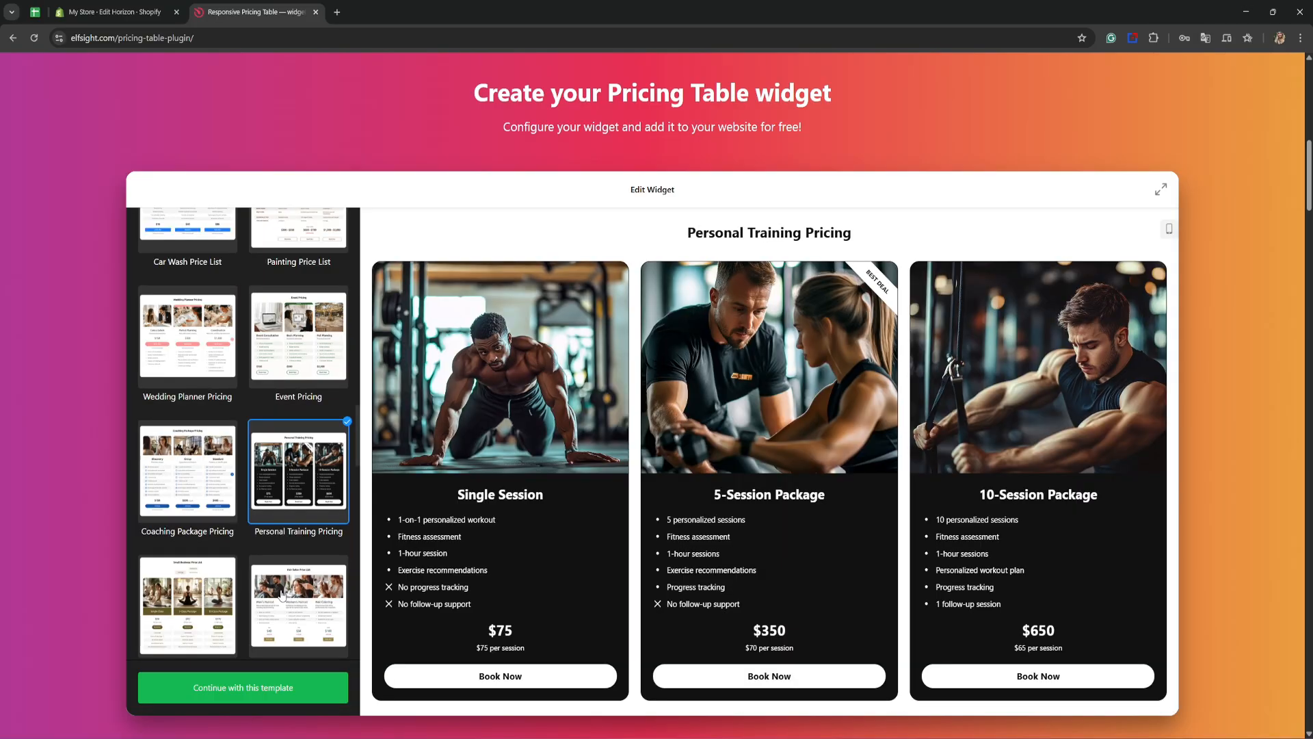
{"action": "left_click", "coordinate": [311, 689]}
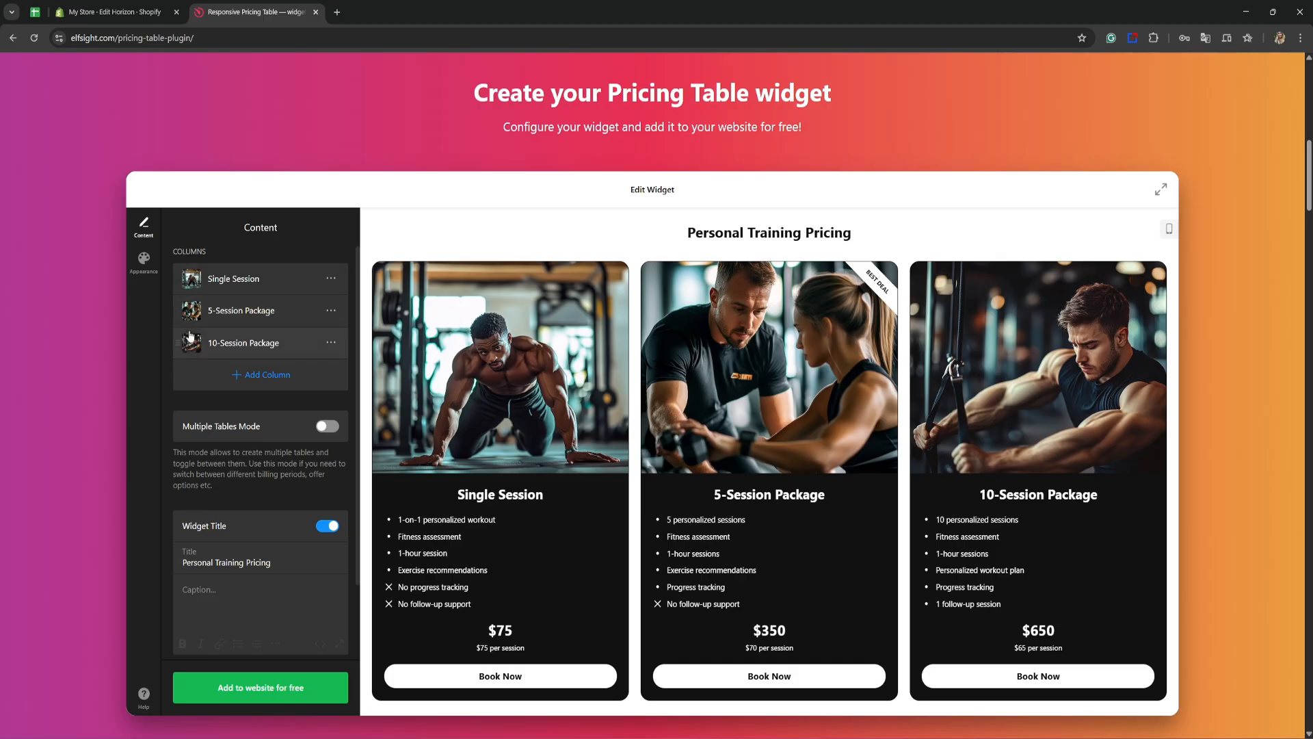
Step: Look through the new-column form without keeping it, and through the features, price and button settings of the 10-Session Package column
{"action": "left_click", "coordinate": [247, 370]}
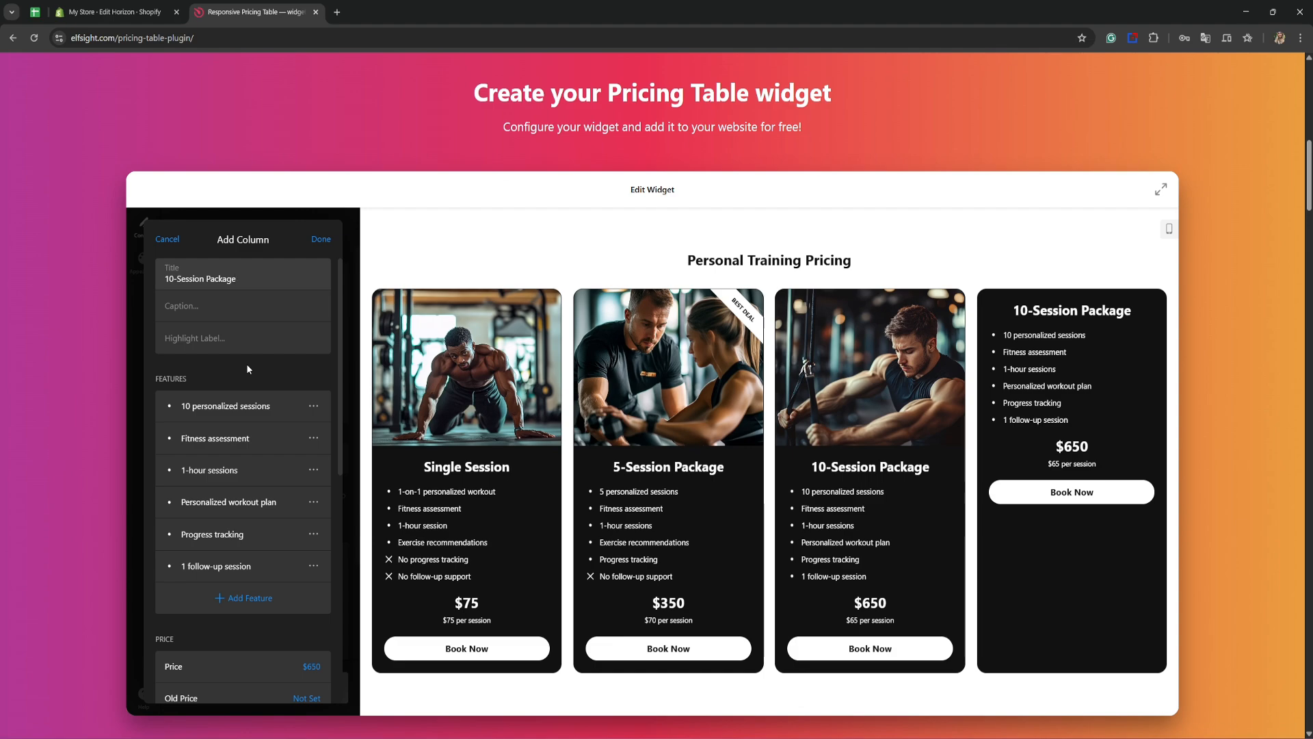
{"action": "scroll", "coordinate": [246, 363], "scroll_direction": "down", "scroll_amount": 5}
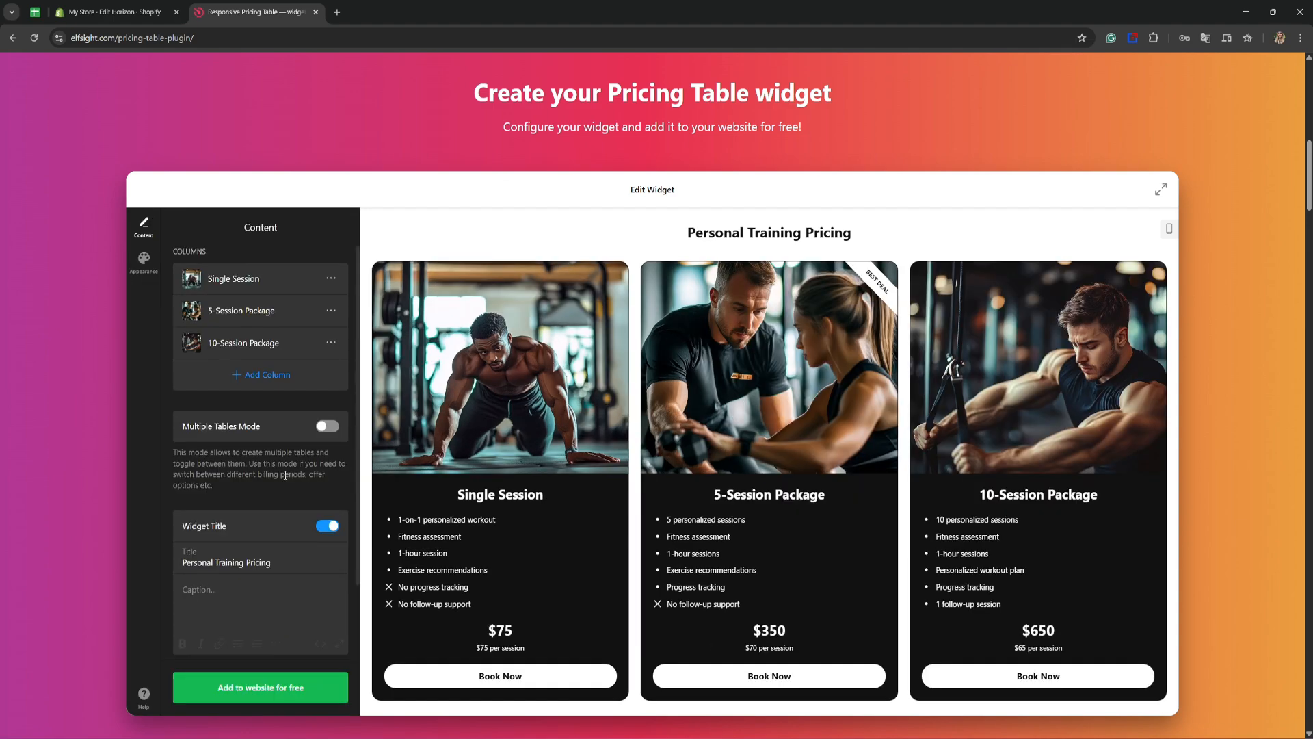
{"action": "left_click", "coordinate": [331, 342]}
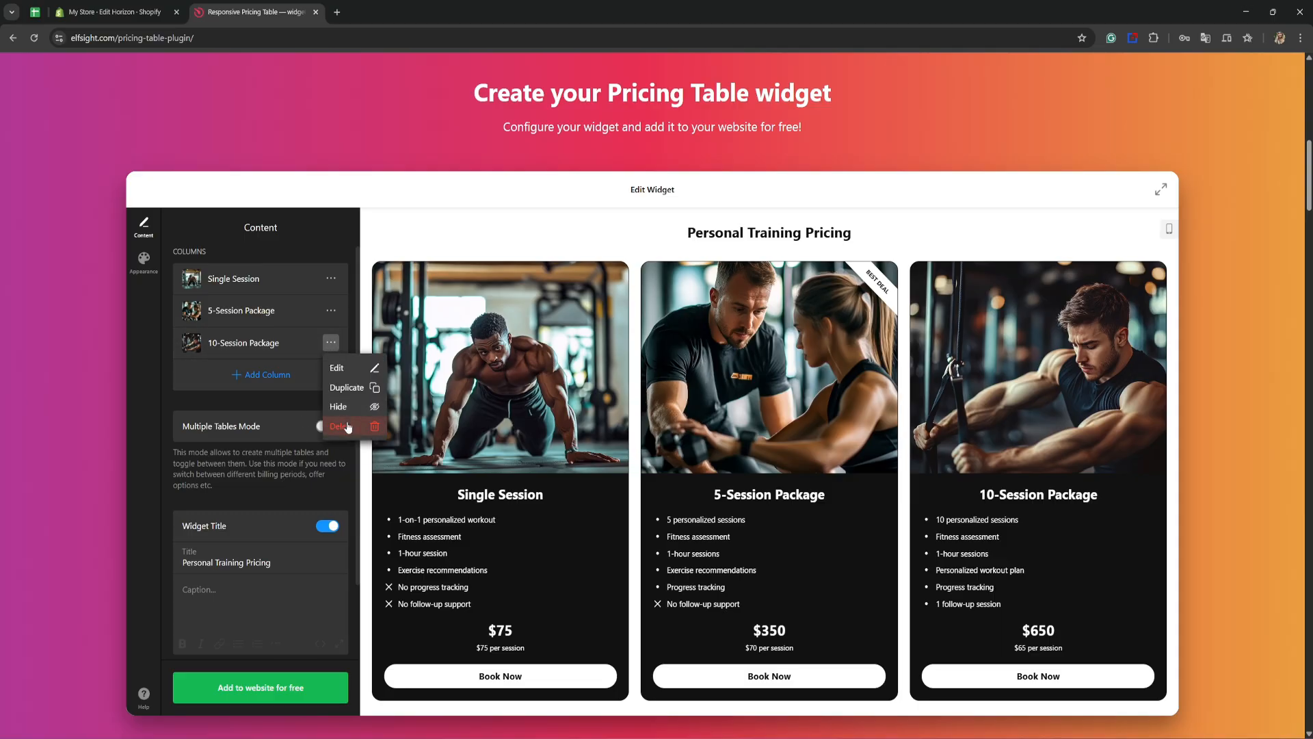
{"action": "left_click", "coordinate": [346, 368]}
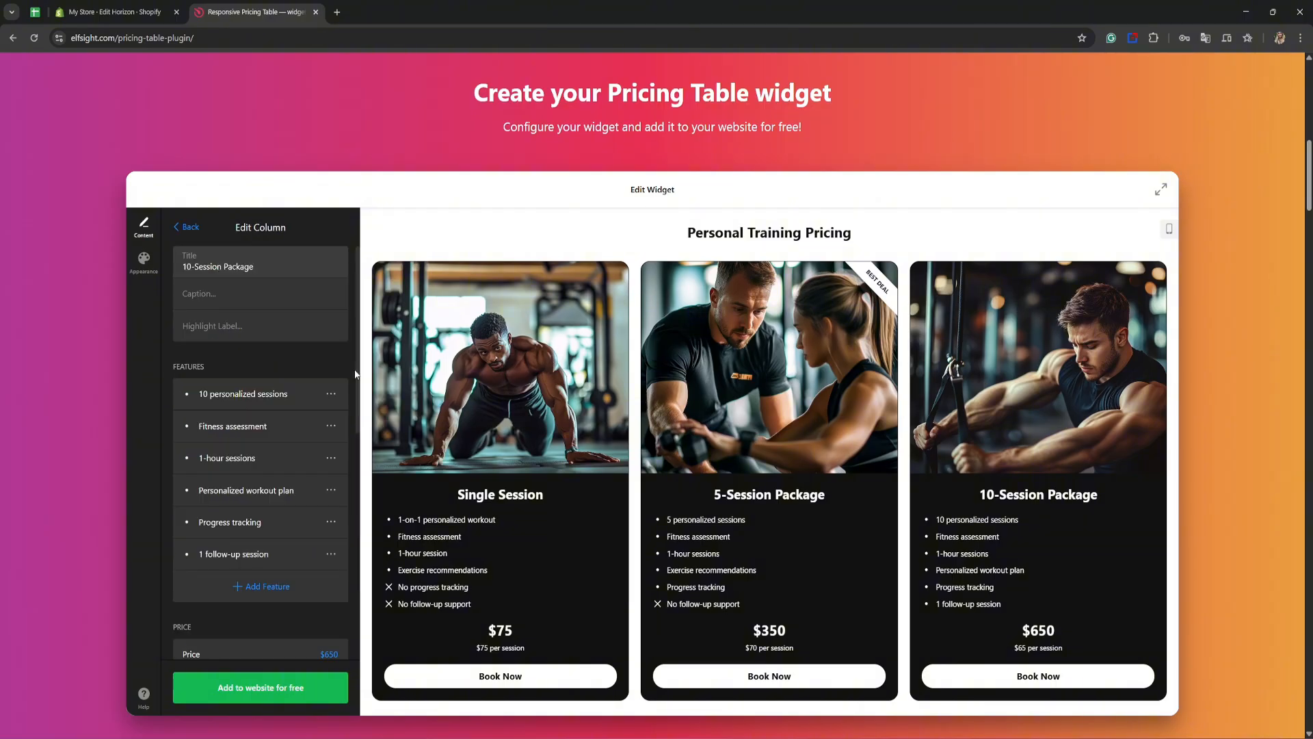
{"action": "scroll", "coordinate": [249, 364], "scroll_direction": "down", "scroll_amount": 5}
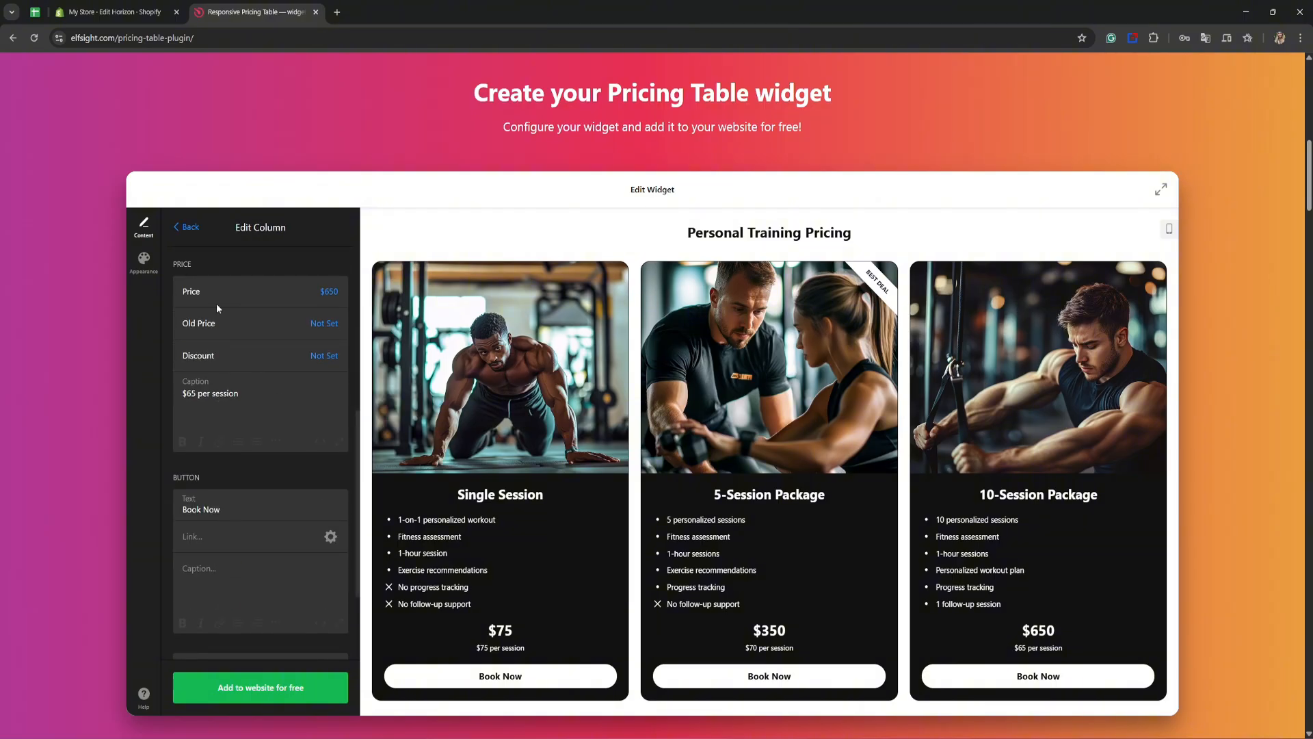
{"action": "left_click", "coordinate": [186, 228]}
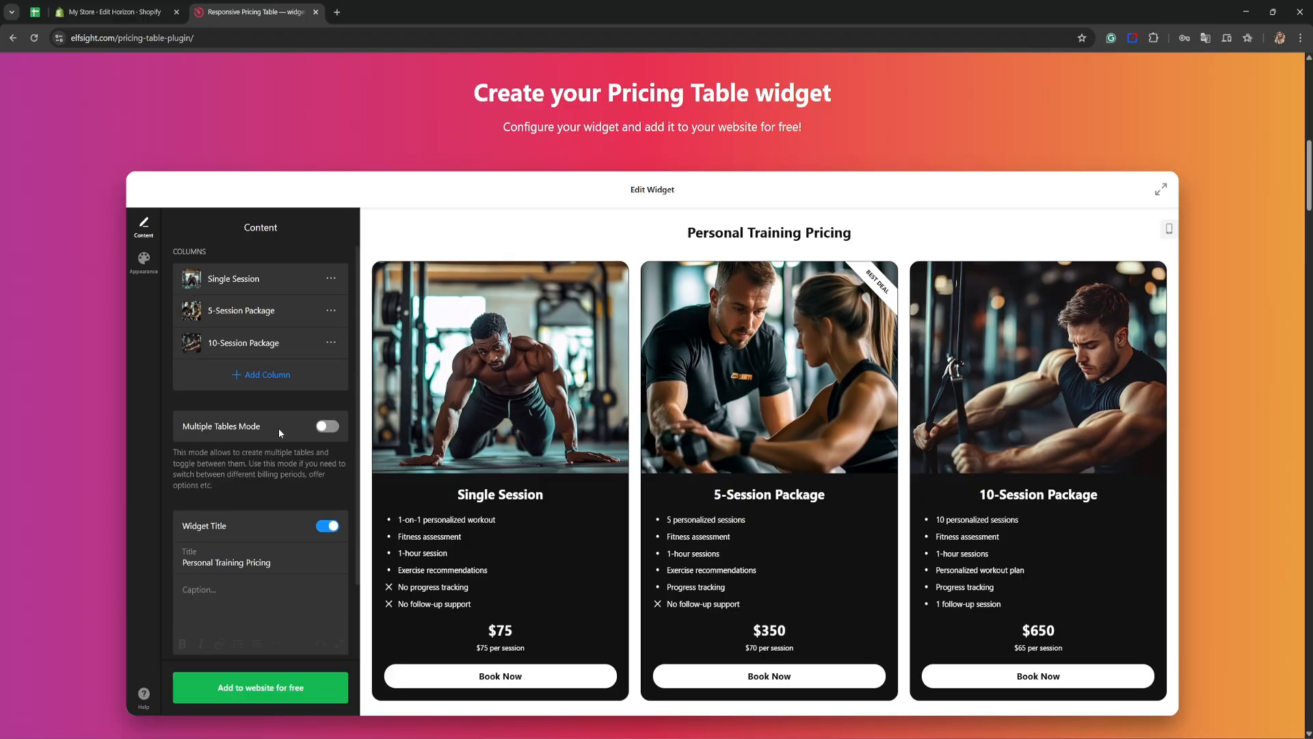
Step: Try Multiple Tables Mode, look over its table options and turn it off again
{"action": "left_click", "coordinate": [327, 426]}
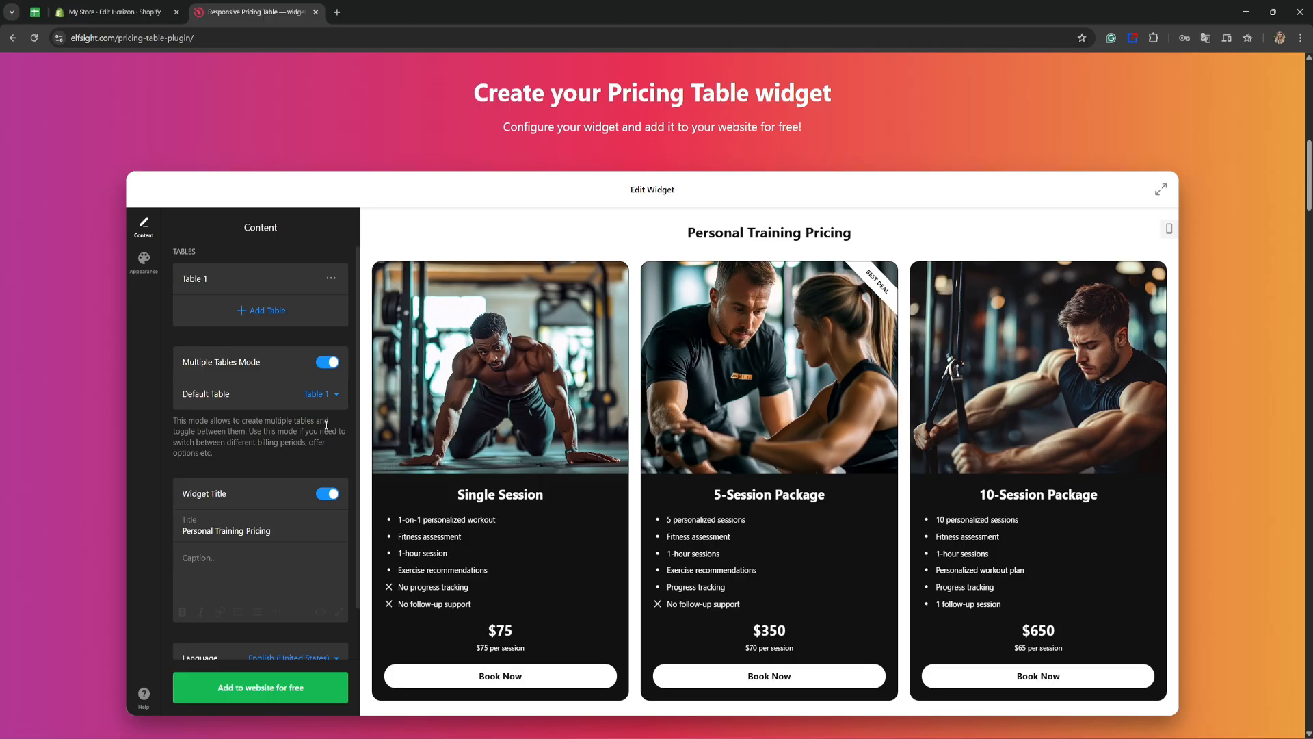
{"action": "scroll", "coordinate": [327, 425], "scroll_direction": "down", "scroll_amount": 1}
{"action": "scroll", "coordinate": [327, 425], "scroll_direction": "up", "scroll_amount": 1}
{"action": "left_click", "coordinate": [325, 365]}
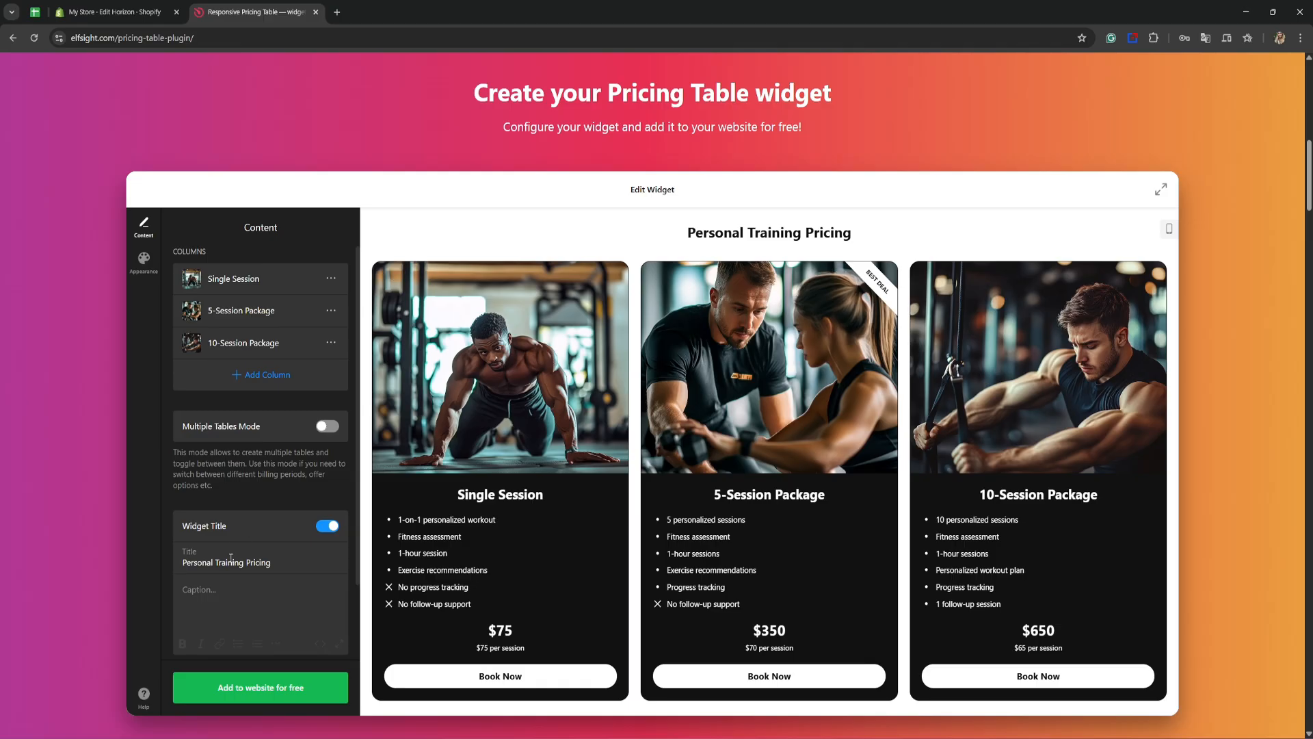
{"action": "left_click", "coordinate": [280, 565]}
{"action": "left_click", "coordinate": [234, 602]}
Step: Try the Carousel, Comparison Table and Classic Table layouts in the appearance settings and return to the Grid layout
{"action": "left_click", "coordinate": [143, 258]}
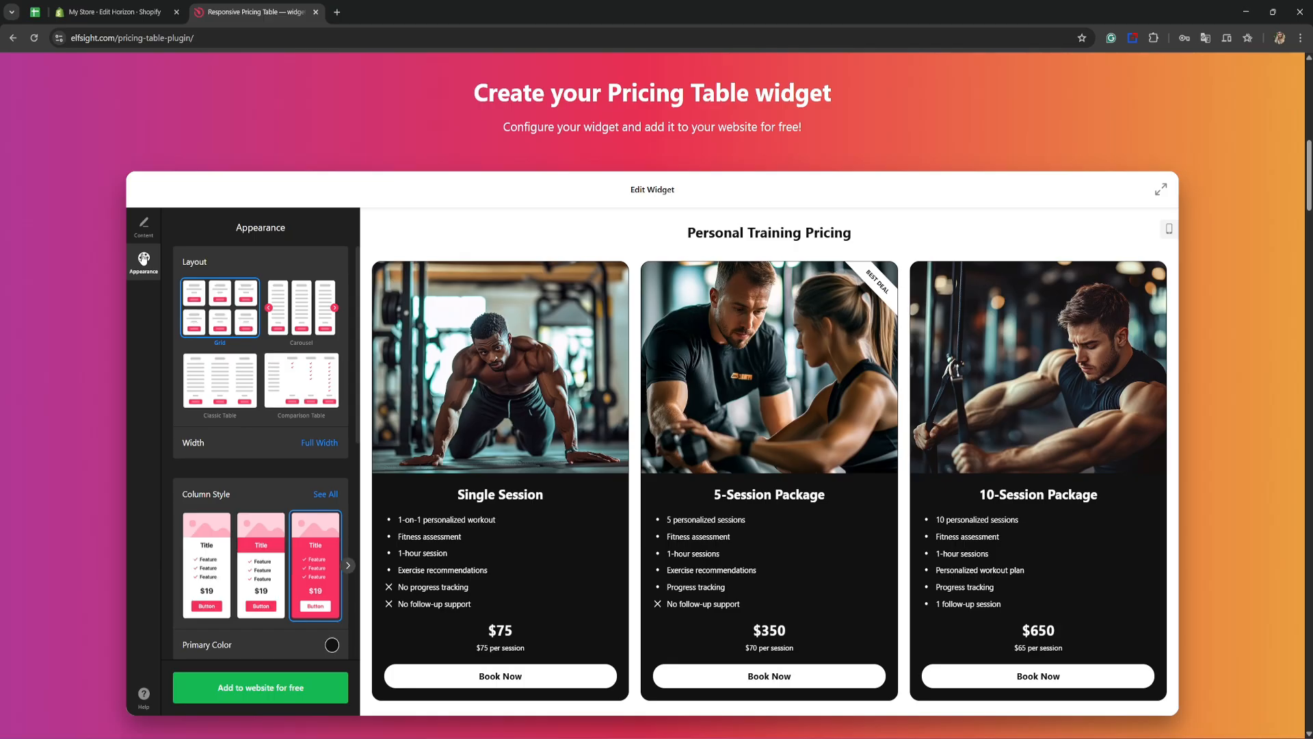
{"action": "left_click", "coordinate": [314, 304]}
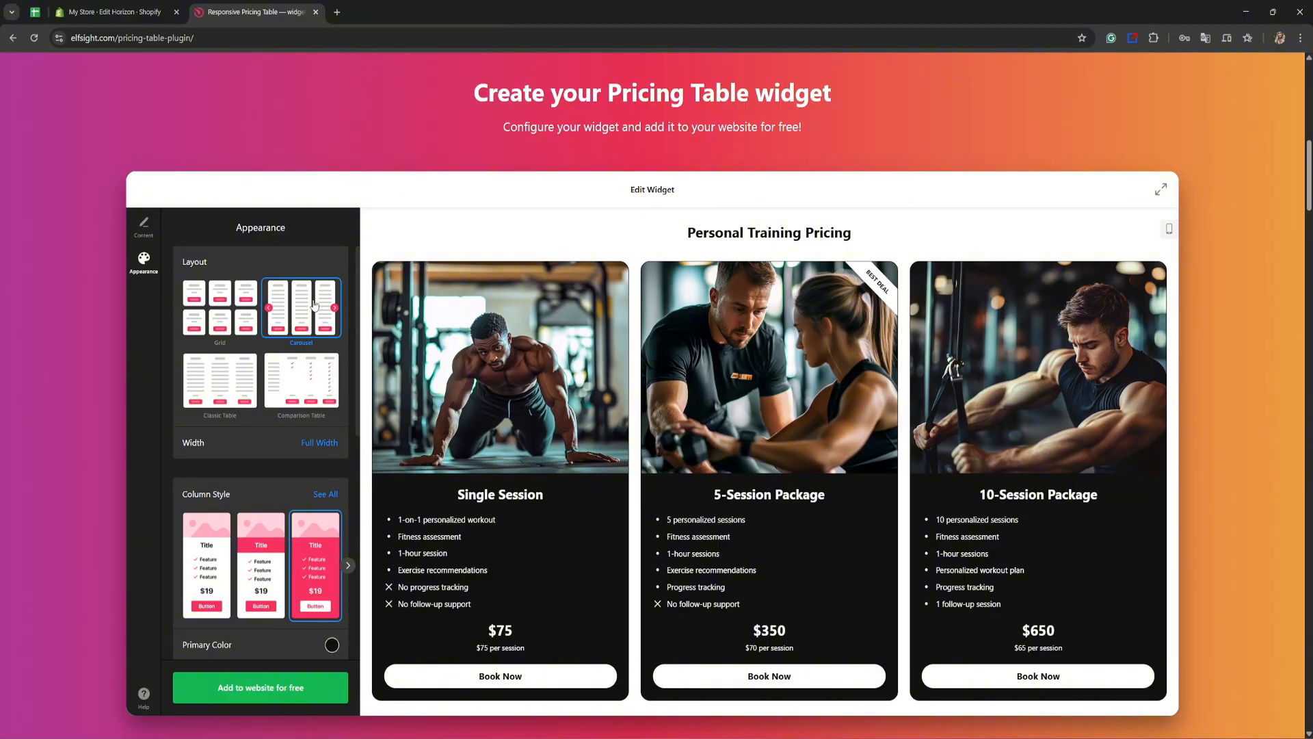
{"action": "left_click", "coordinate": [308, 365]}
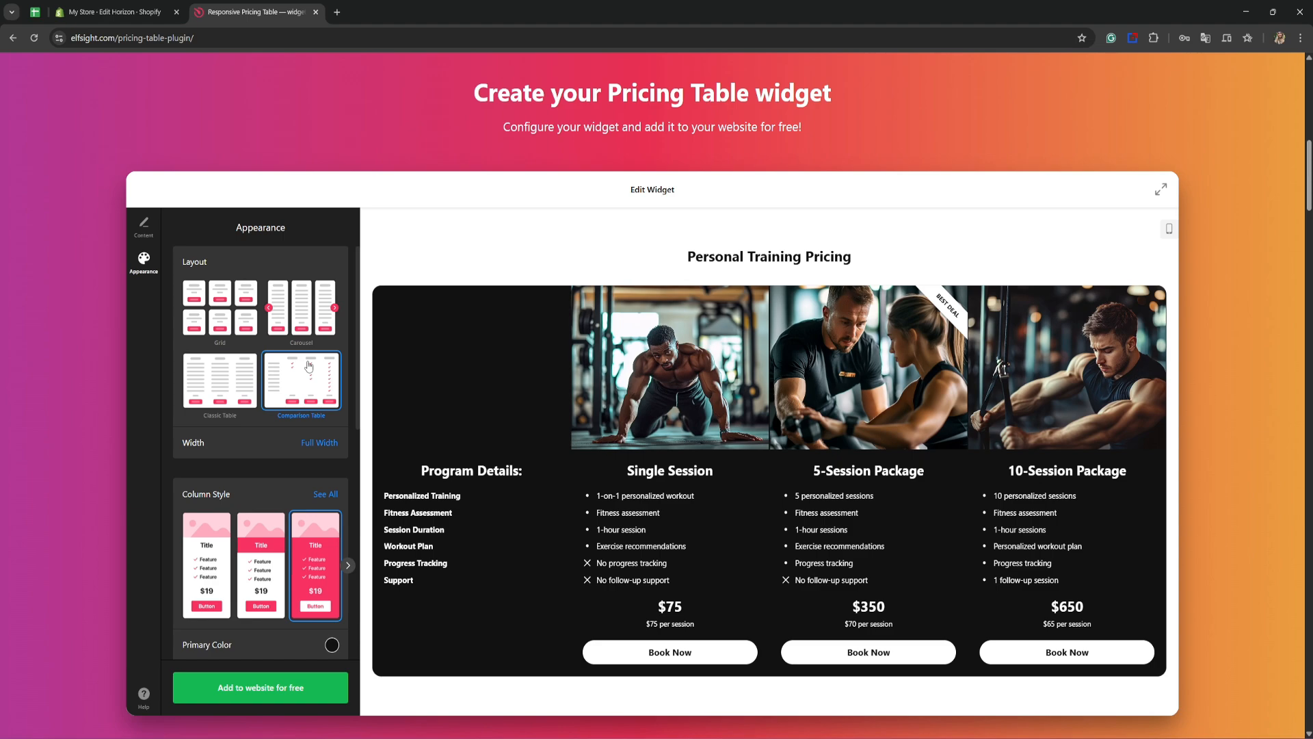
{"action": "left_click", "coordinate": [231, 379]}
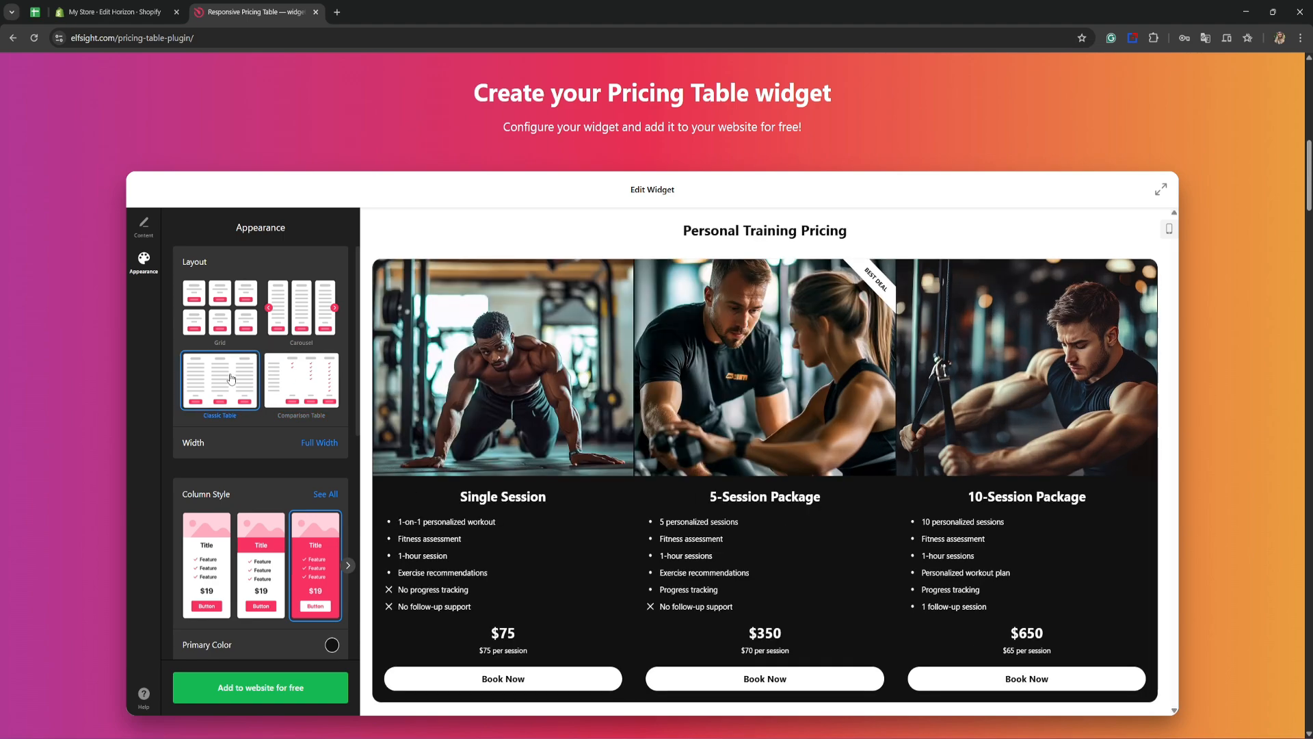
{"action": "left_click", "coordinate": [231, 307]}
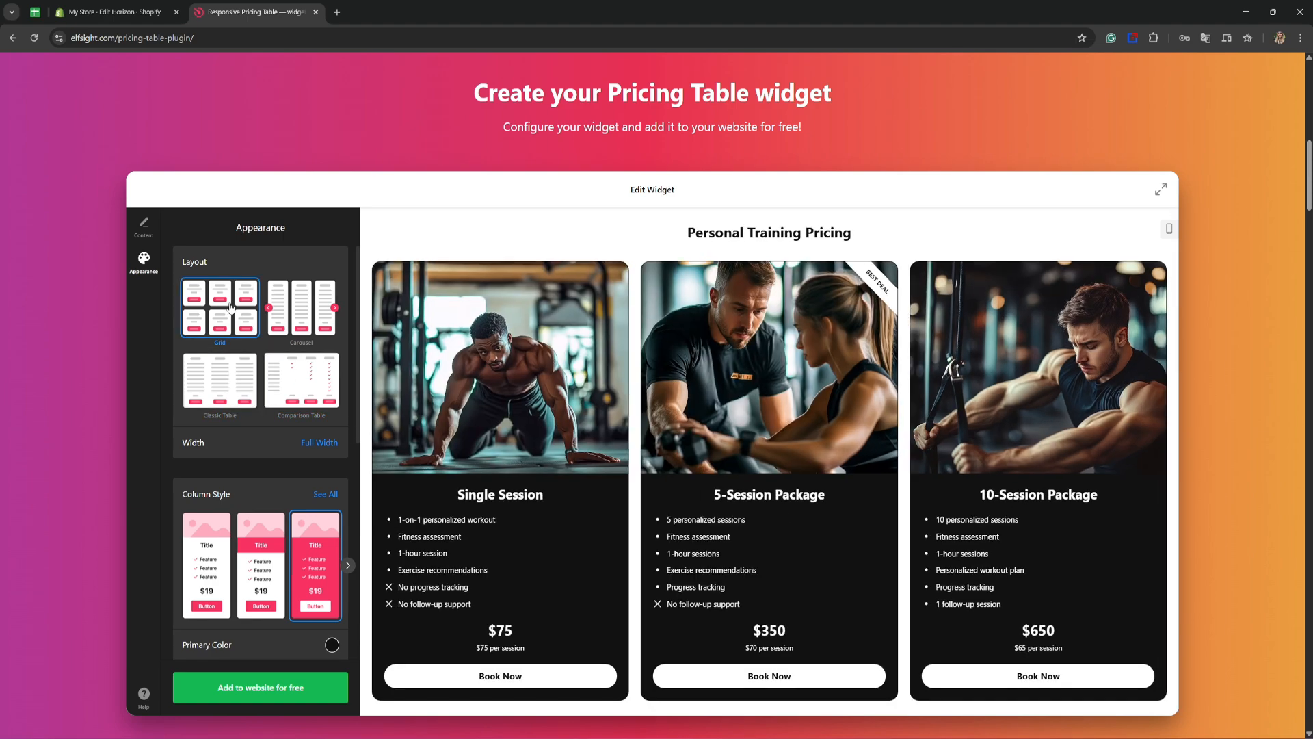
Step: Try other column styles, including the one with price and button above the features, and return to the solid-colour style with features first
{"action": "scroll", "coordinate": [228, 438], "scroll_direction": "down", "scroll_amount": 3}
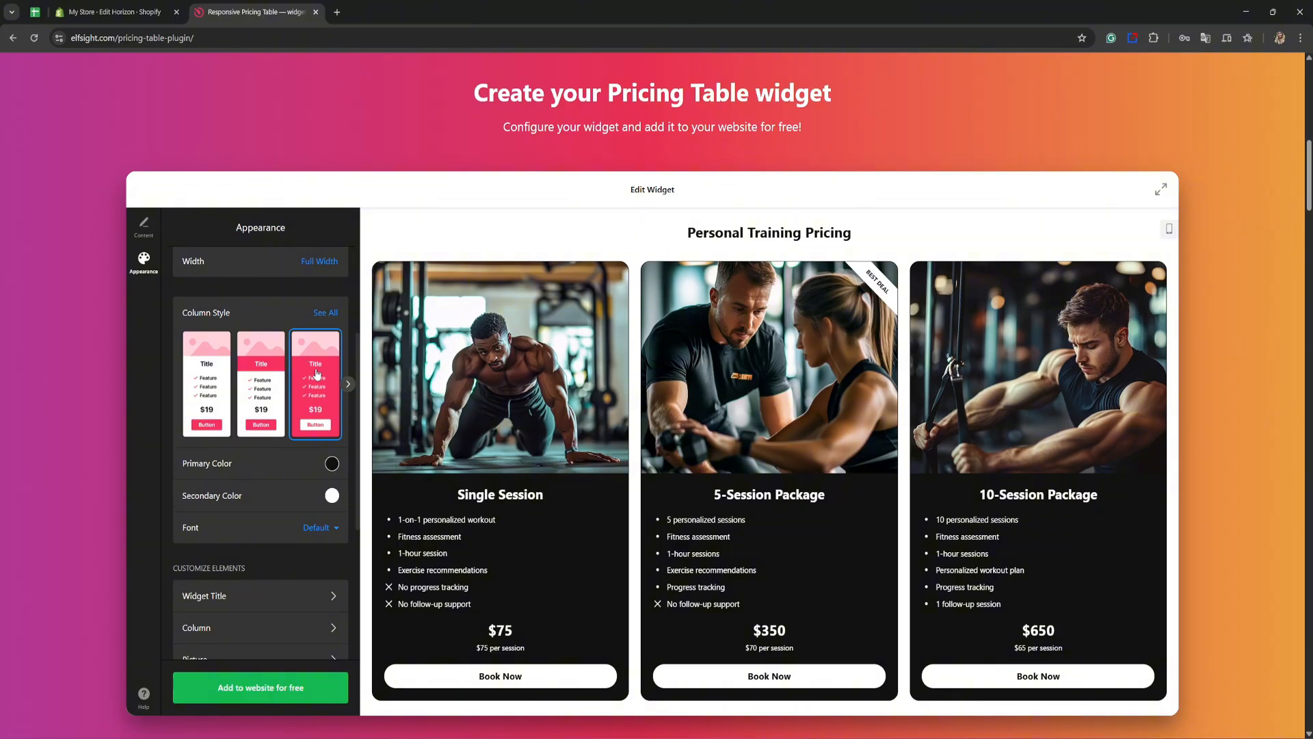
{"action": "left_click", "coordinate": [263, 370]}
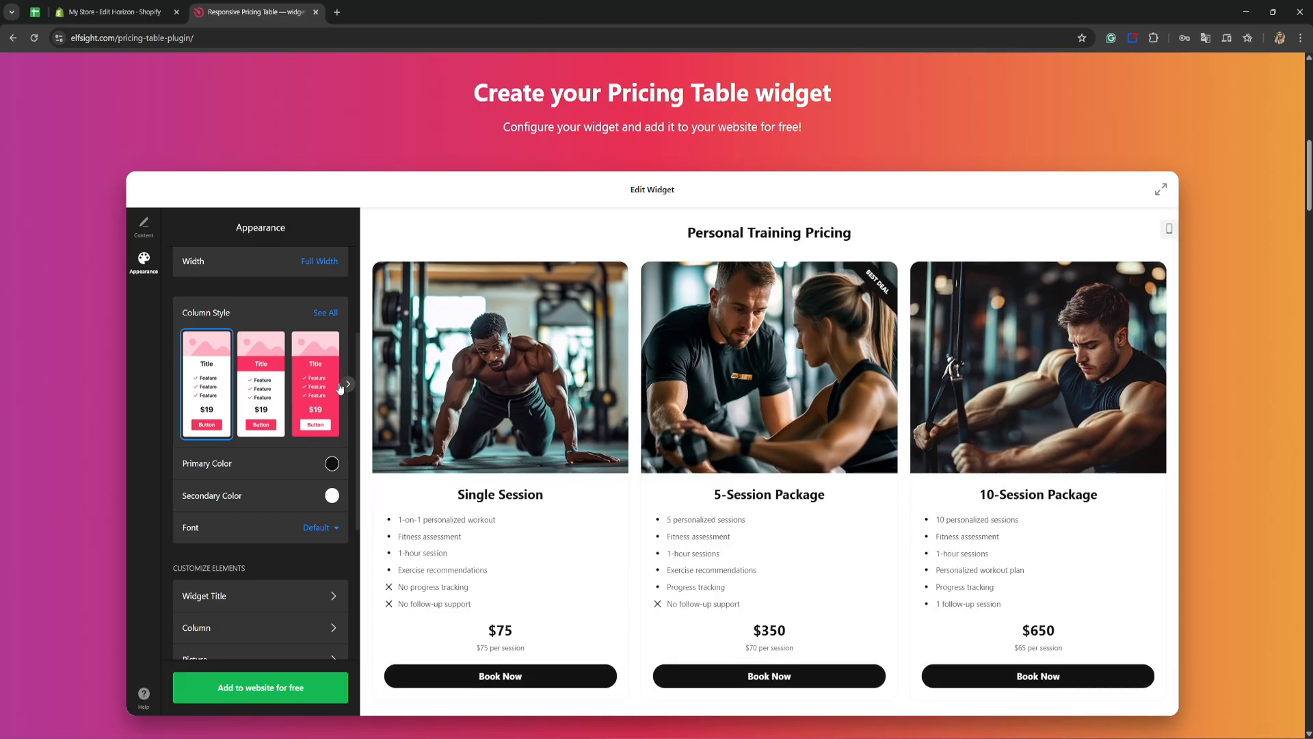
{"action": "left_click", "coordinate": [347, 384]}
{"action": "left_click", "coordinate": [274, 387]}
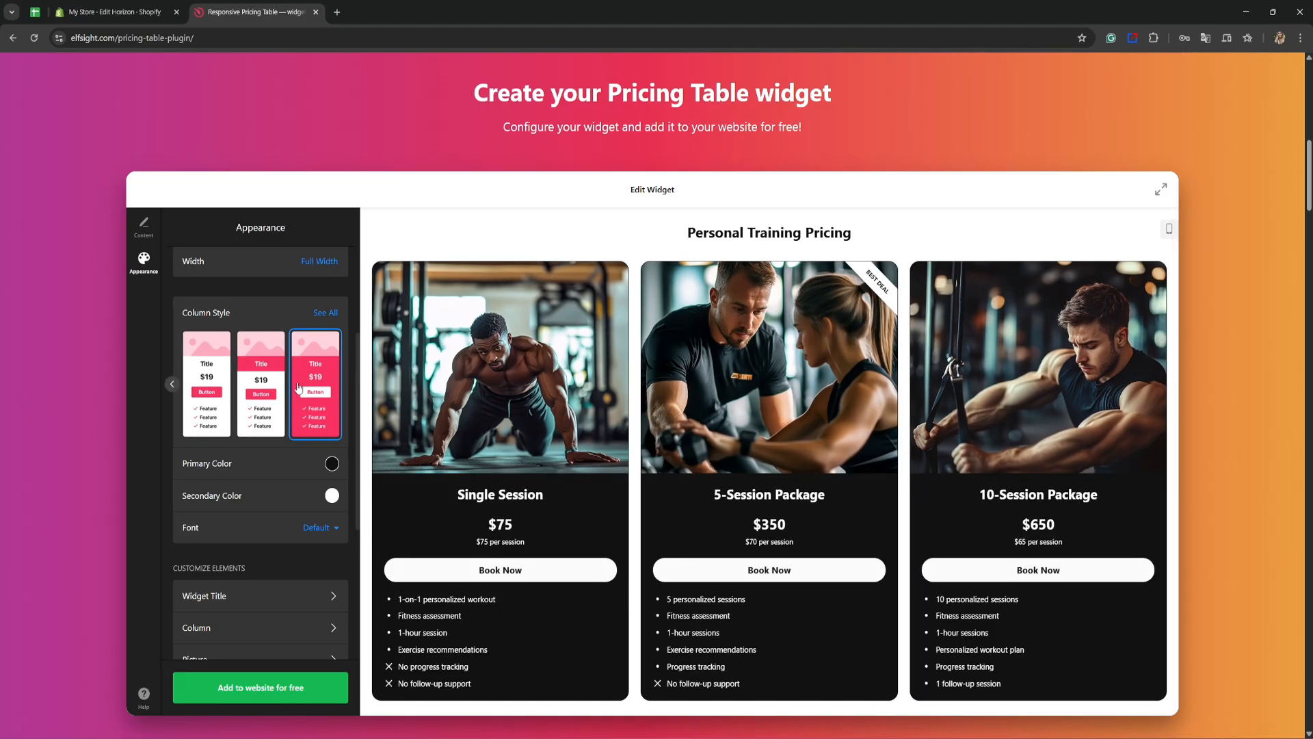
{"action": "left_click", "coordinate": [172, 384]}
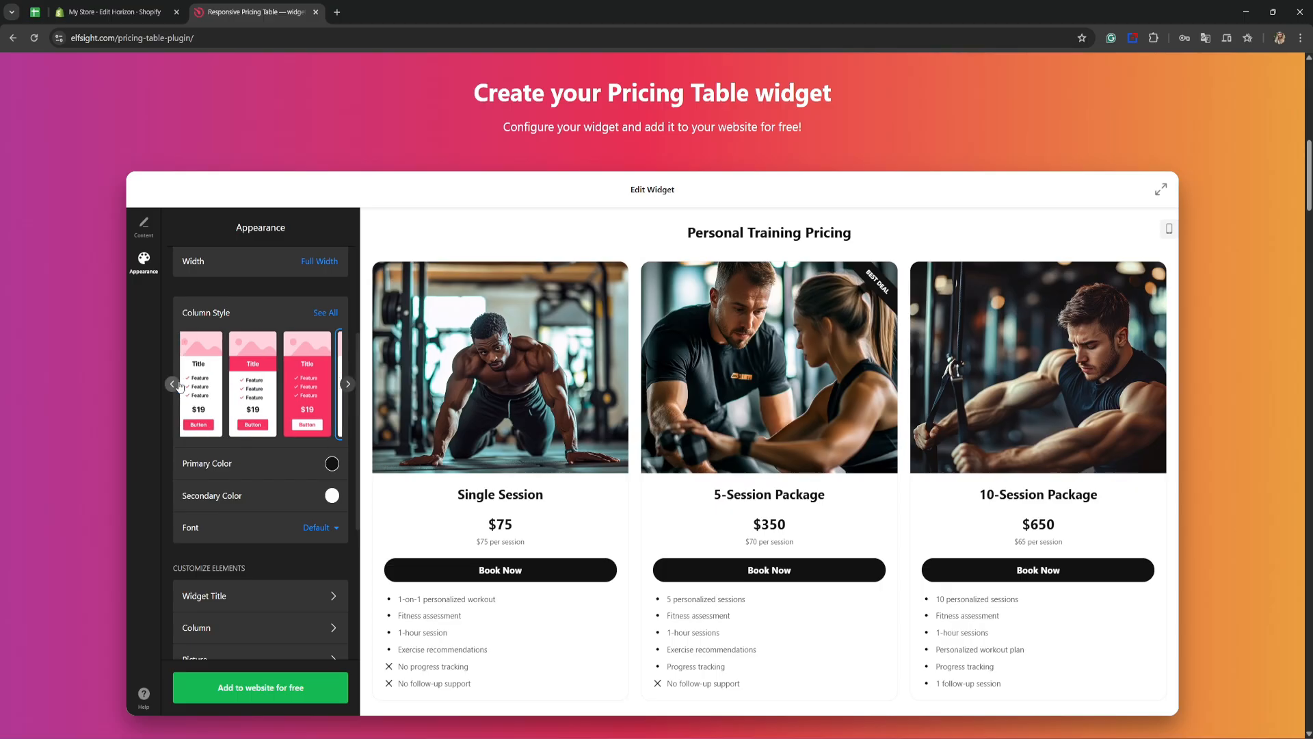
{"action": "left_click", "coordinate": [316, 391]}
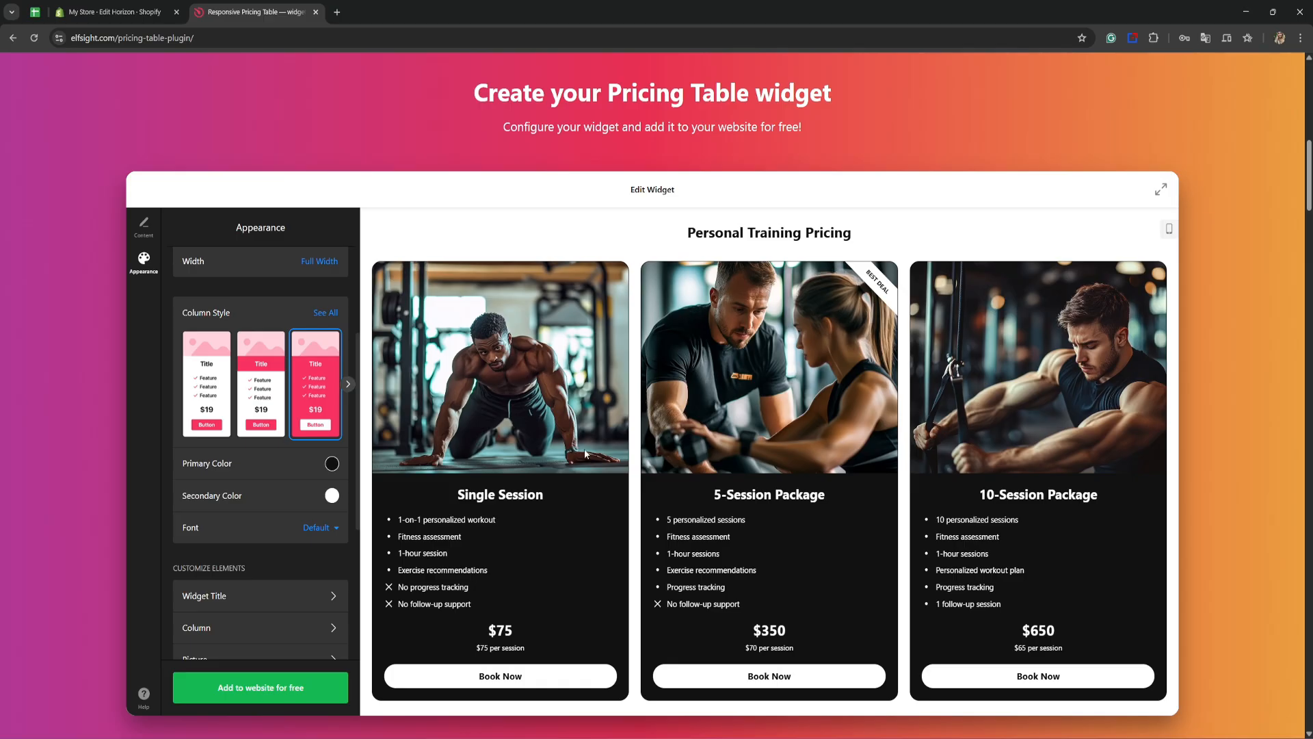
Step: Try green, yellow, orange and semi-transparent dark as the primary color, and set it back to black
{"action": "left_click", "coordinate": [332, 464]}
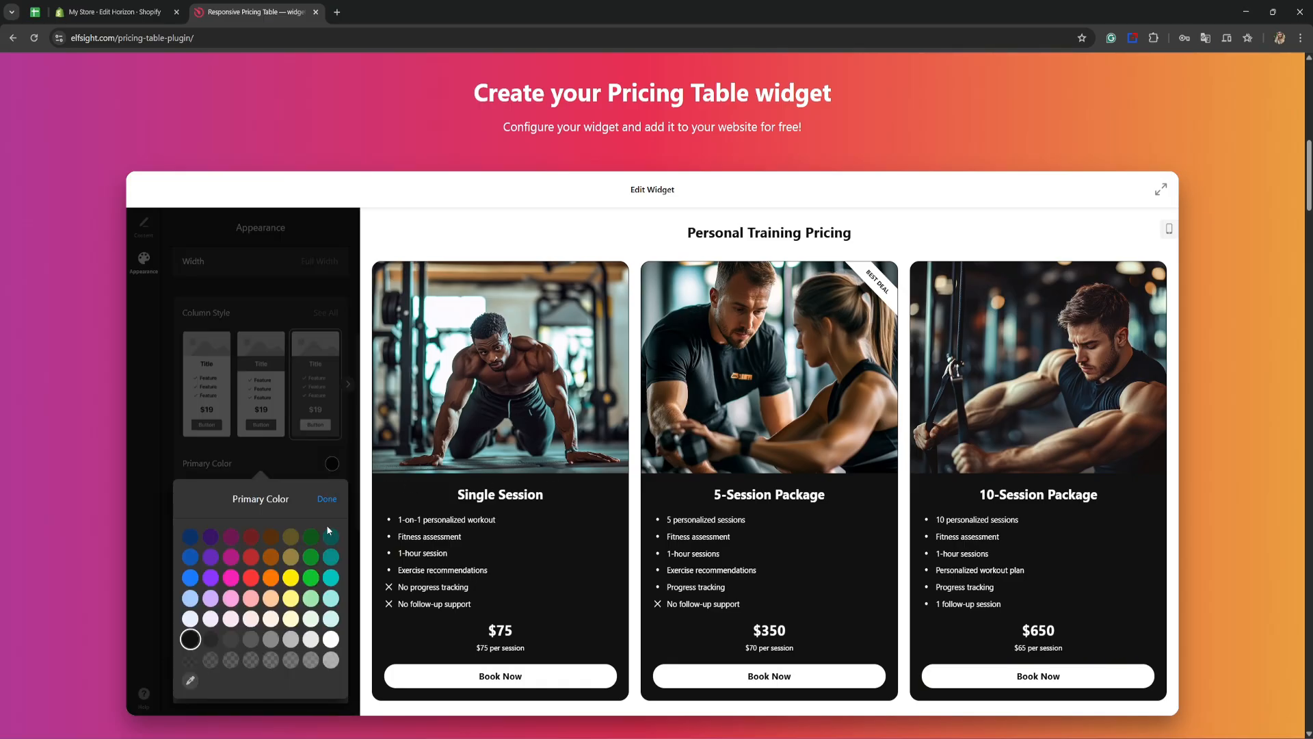
{"action": "left_click", "coordinate": [311, 577]}
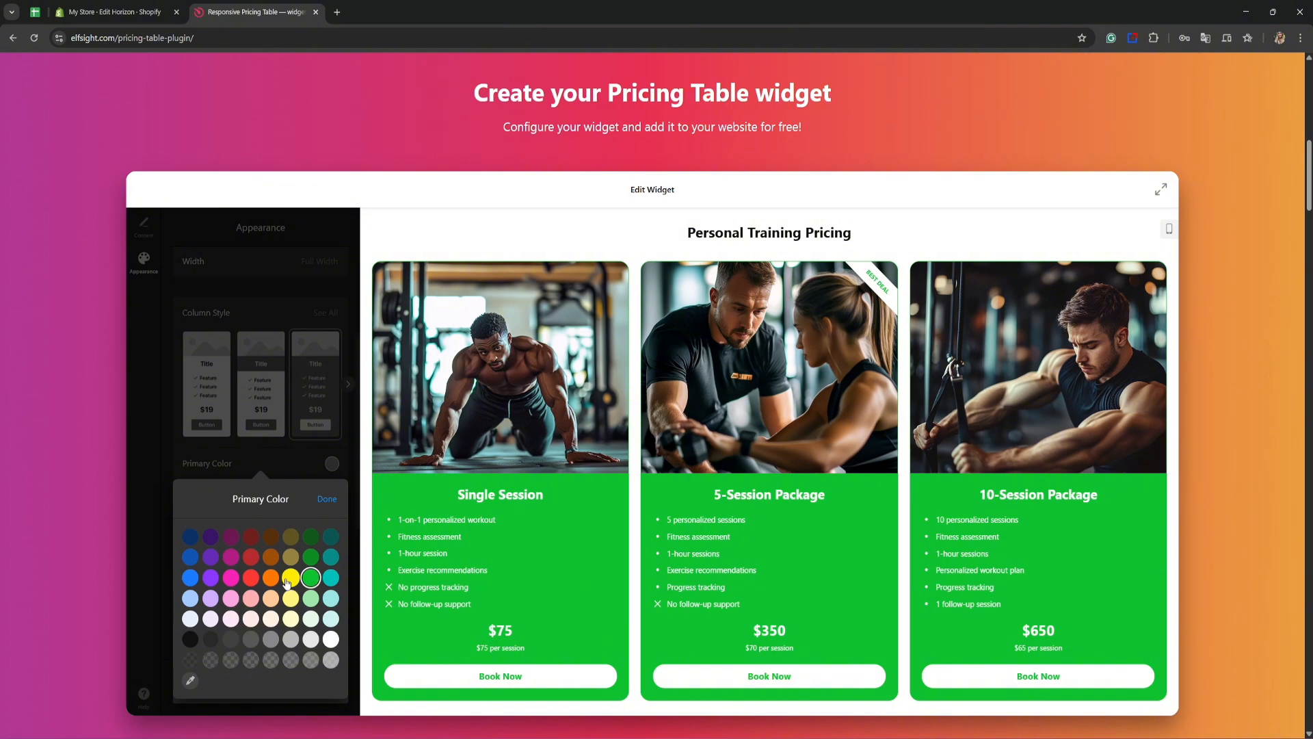
{"action": "left_click", "coordinate": [289, 579]}
{"action": "left_click", "coordinate": [271, 578]}
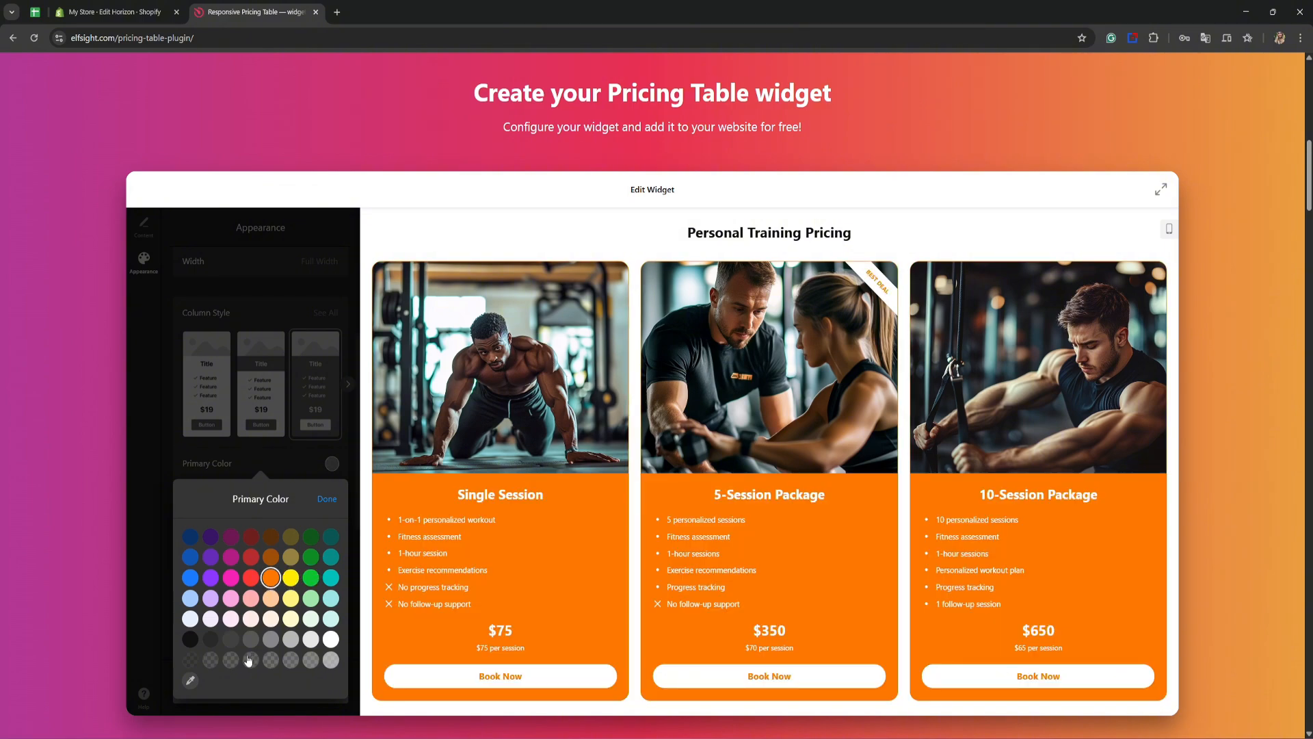
{"action": "left_click", "coordinate": [192, 660]}
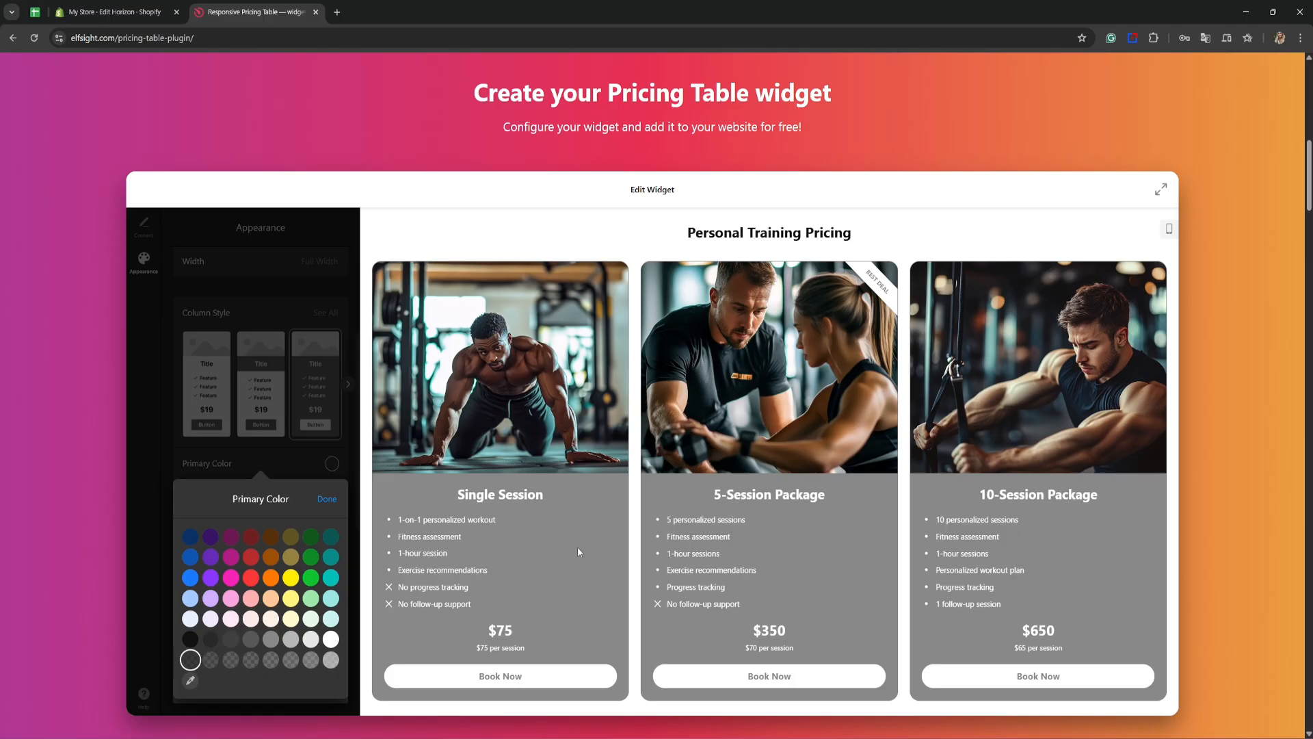
{"action": "left_click", "coordinate": [190, 639]}
{"action": "left_click", "coordinate": [327, 500]}
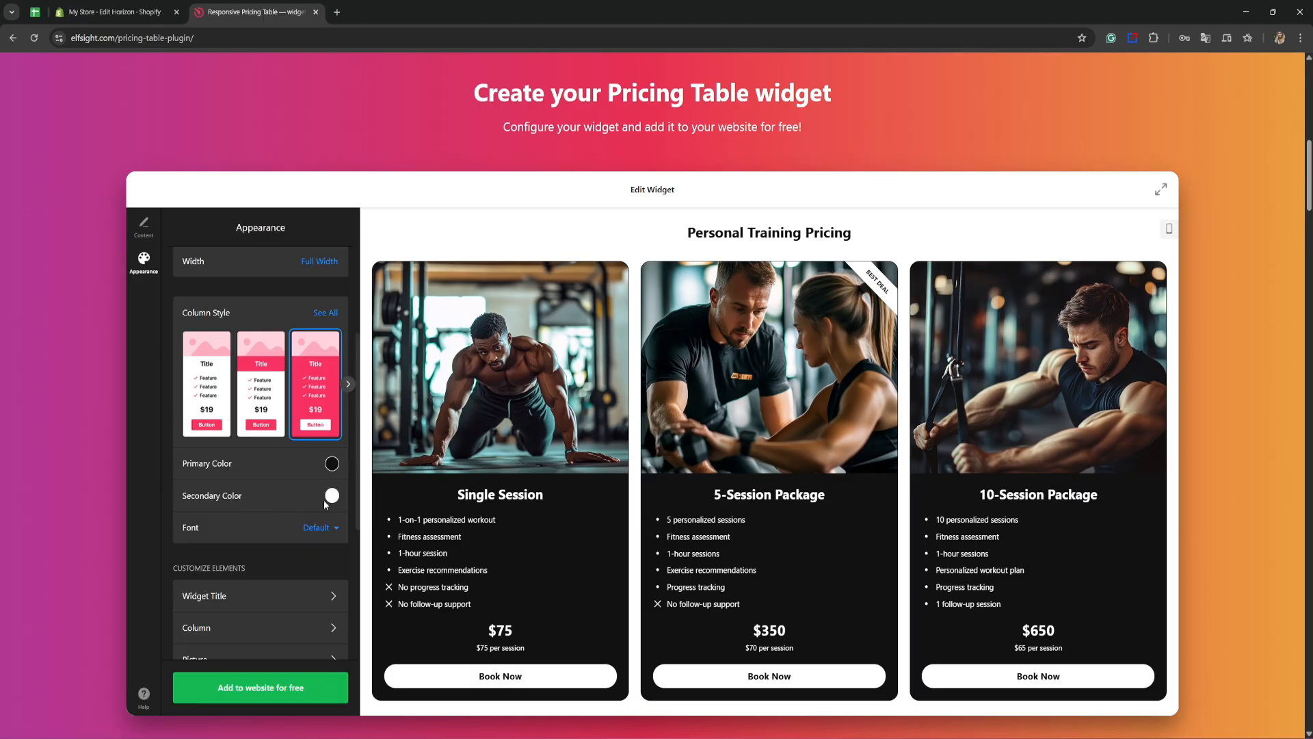
Step: Look over the secondary color palette and the picture settings without changing them
{"action": "left_click", "coordinate": [253, 495]}
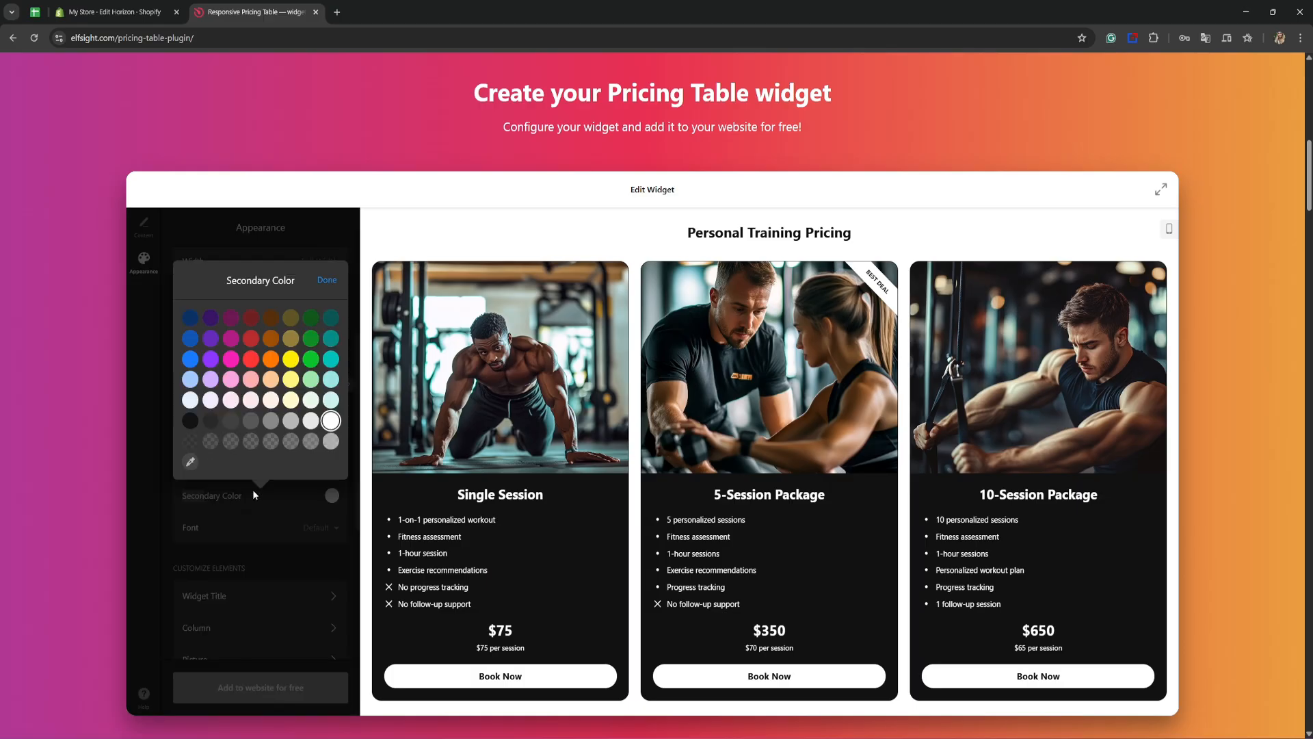
{"action": "left_click", "coordinate": [328, 499]}
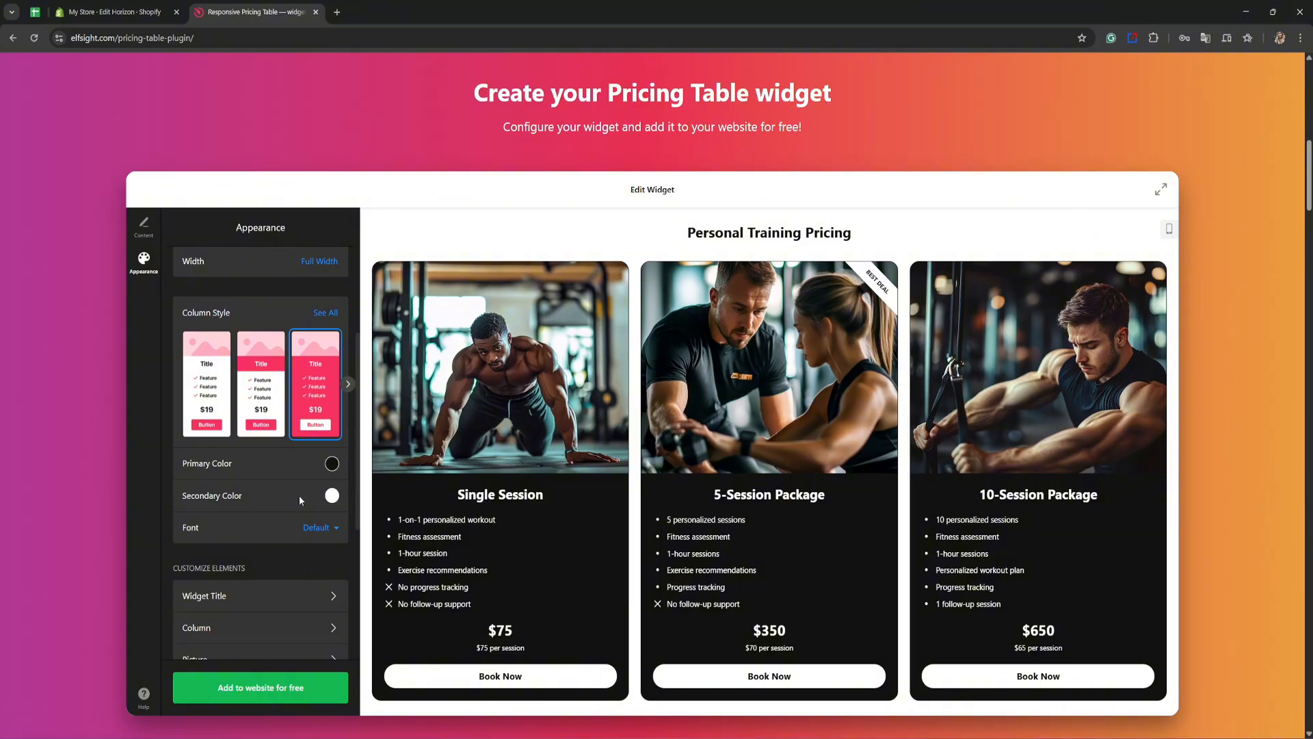
{"action": "scroll", "coordinate": [299, 500], "scroll_direction": "down", "scroll_amount": 3}
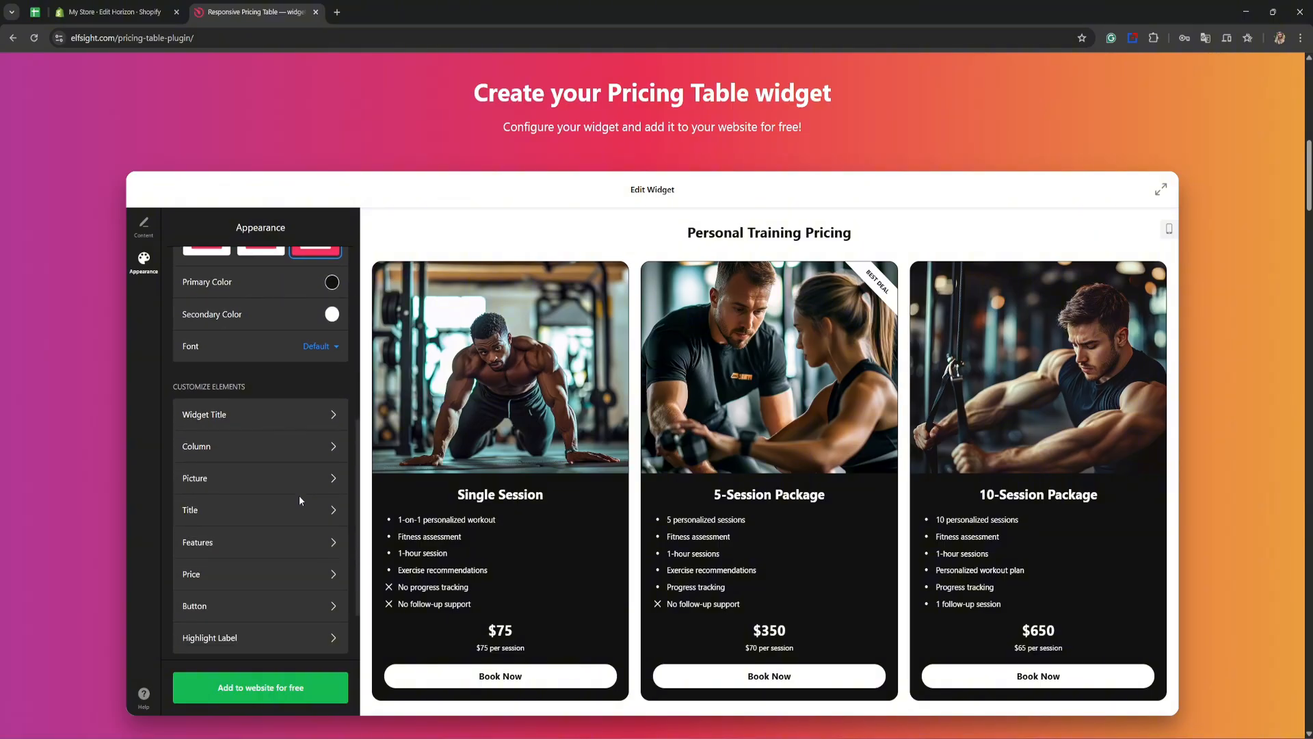
{"action": "left_click", "coordinate": [230, 485]}
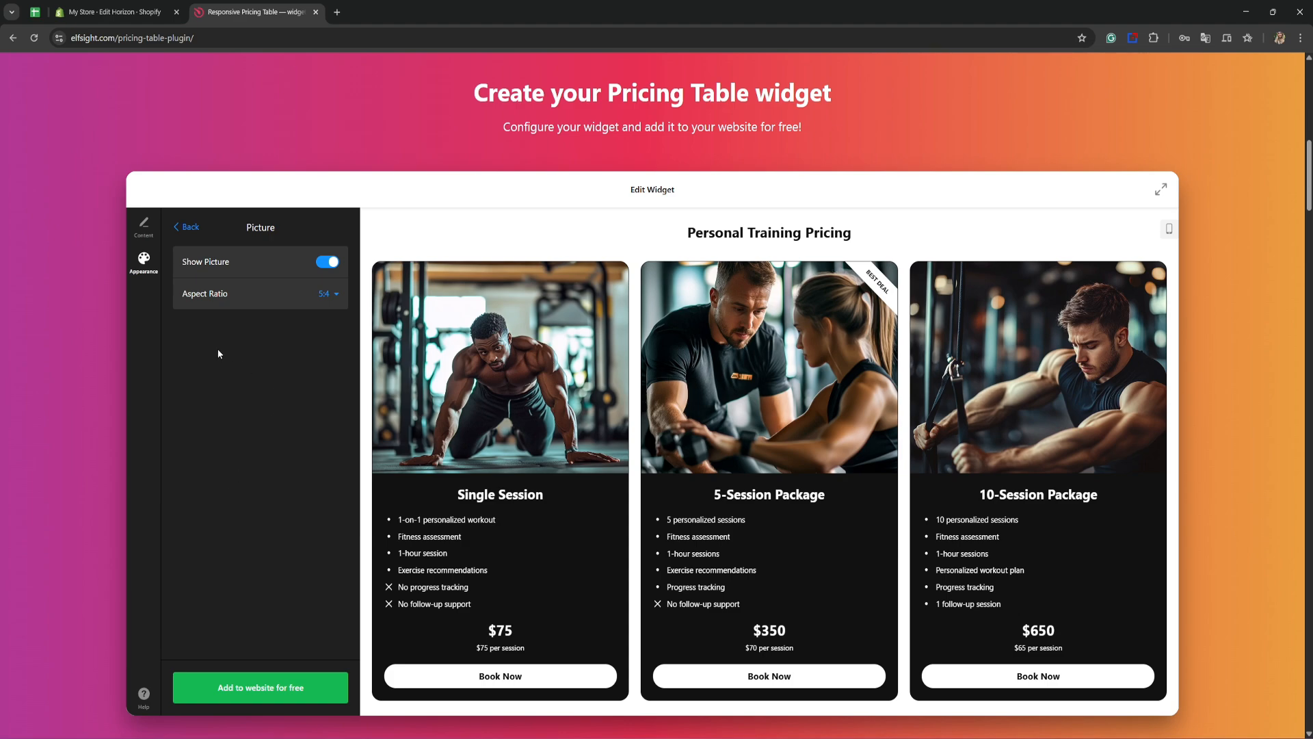
{"action": "left_click", "coordinate": [186, 228]}
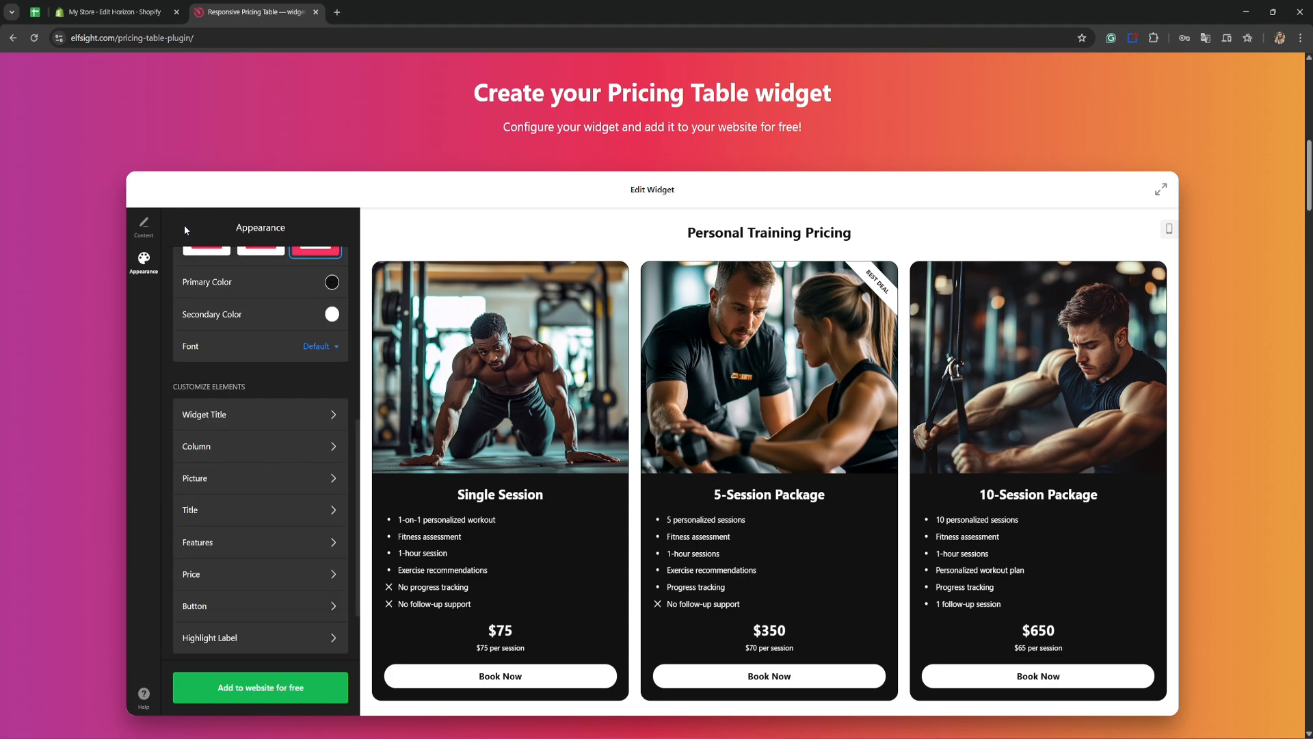
Step: Try square corners on the column buttons and restore the most rounded corner radius
{"action": "left_click", "coordinate": [219, 606]}
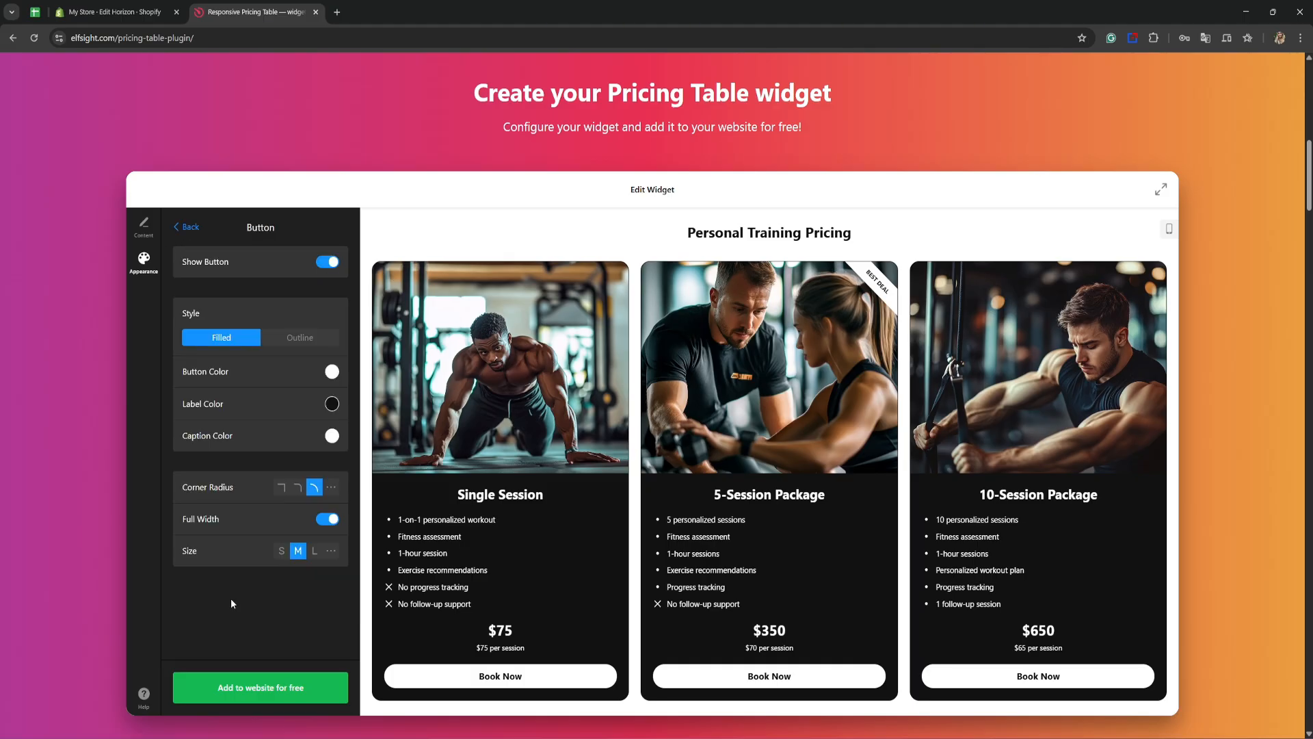
{"action": "left_click", "coordinate": [279, 494]}
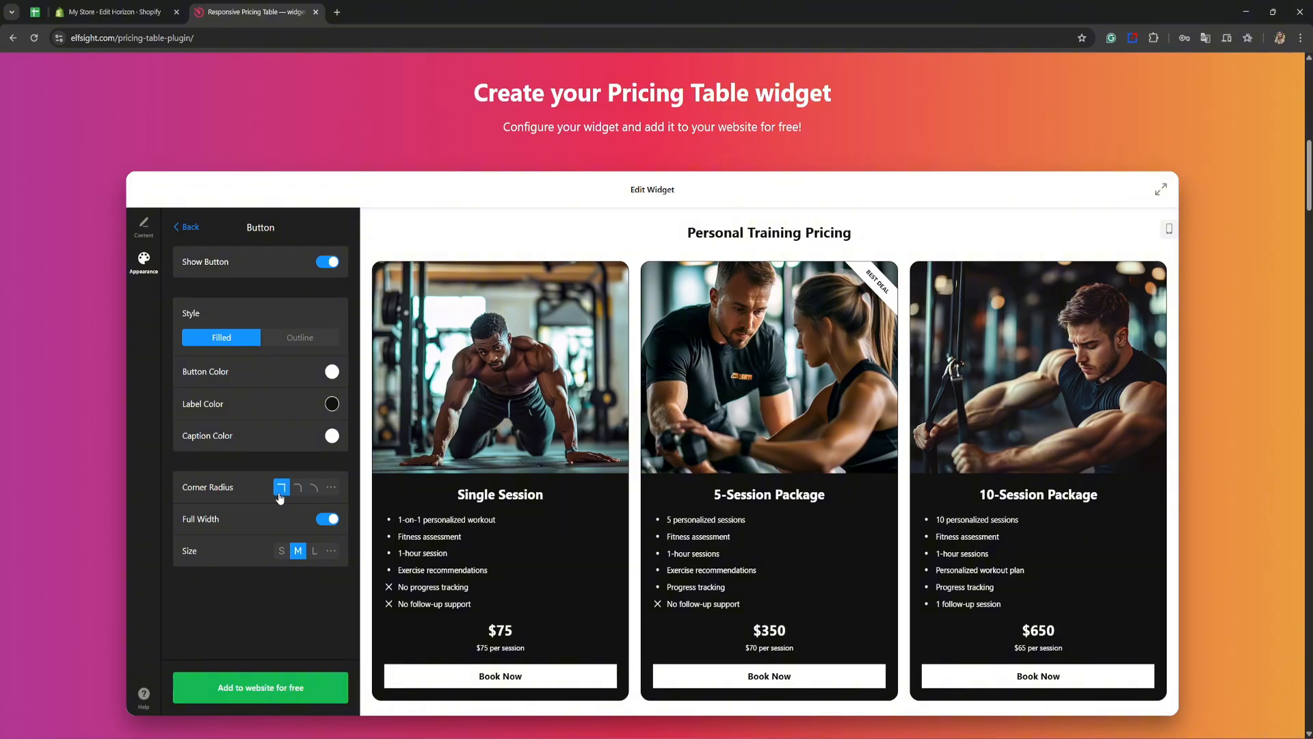
{"action": "left_click", "coordinate": [314, 489]}
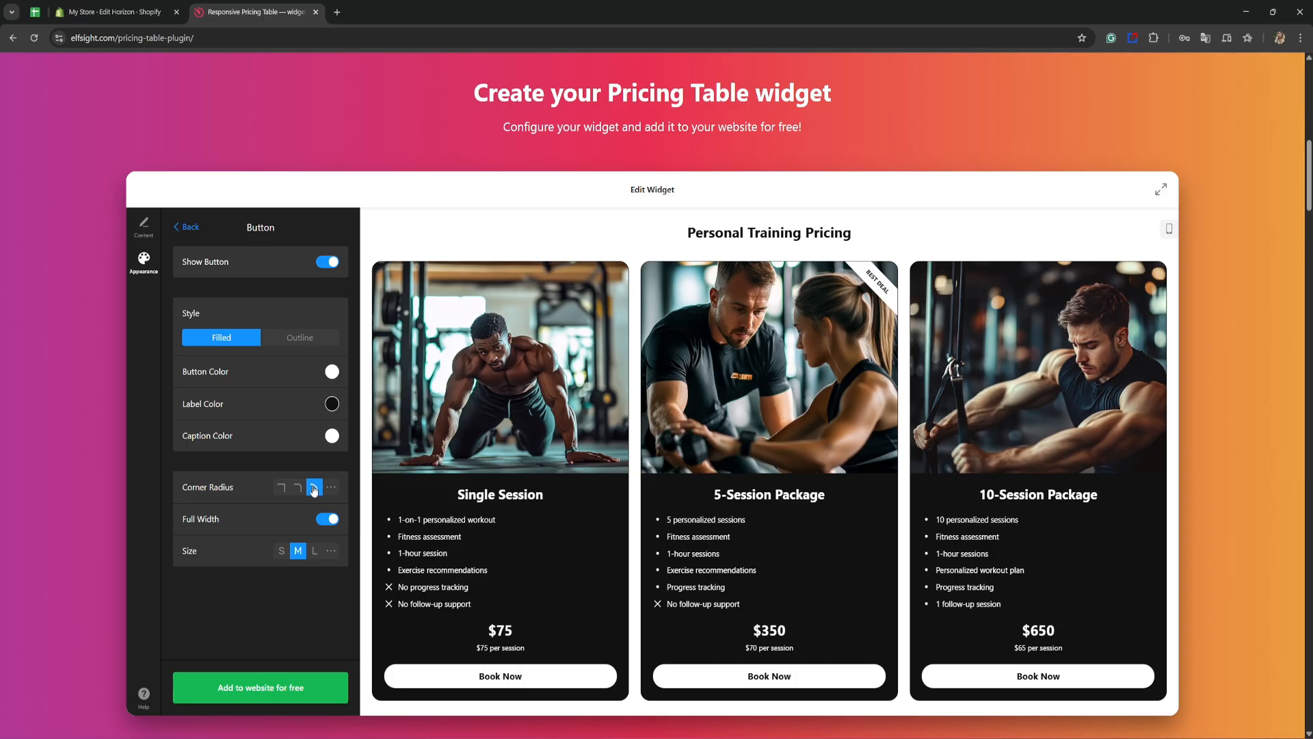
{"action": "left_click", "coordinate": [186, 227]}
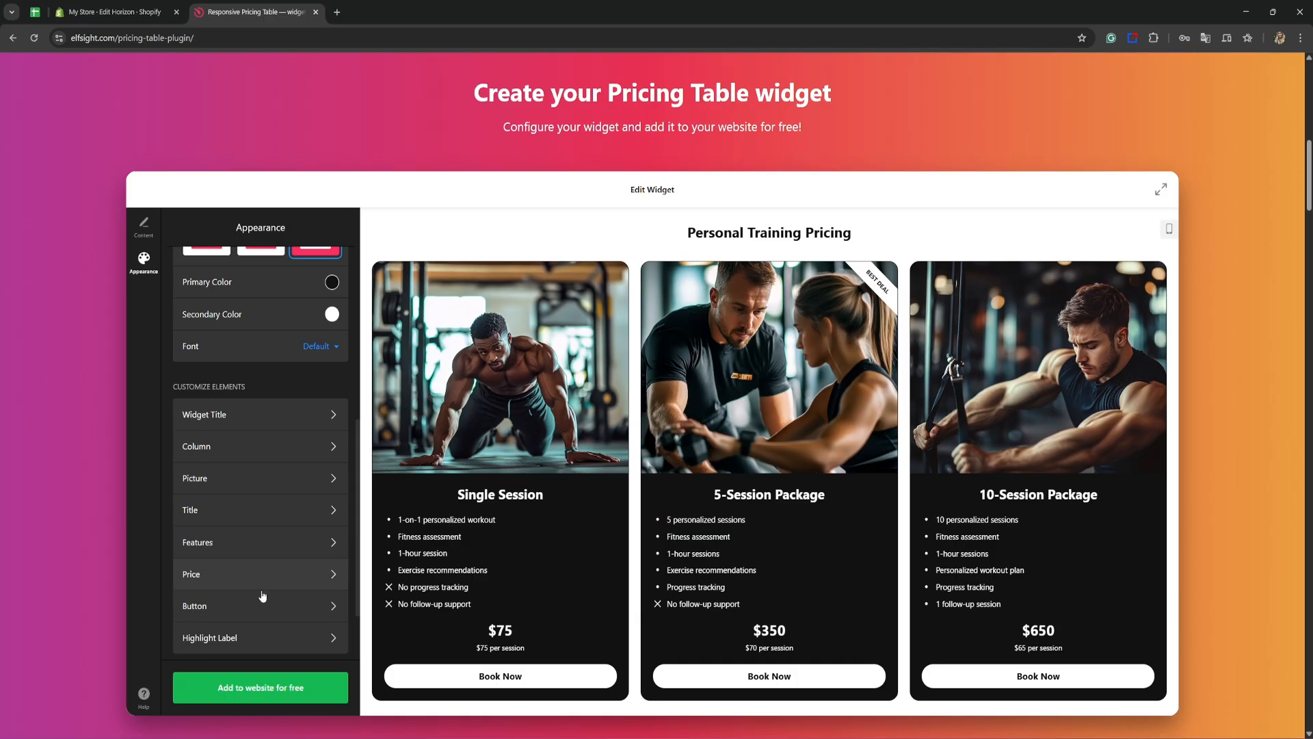
Step: Add the widget to the website, publish it on the Free plan and copy its embed code
{"action": "left_click", "coordinate": [275, 692]}
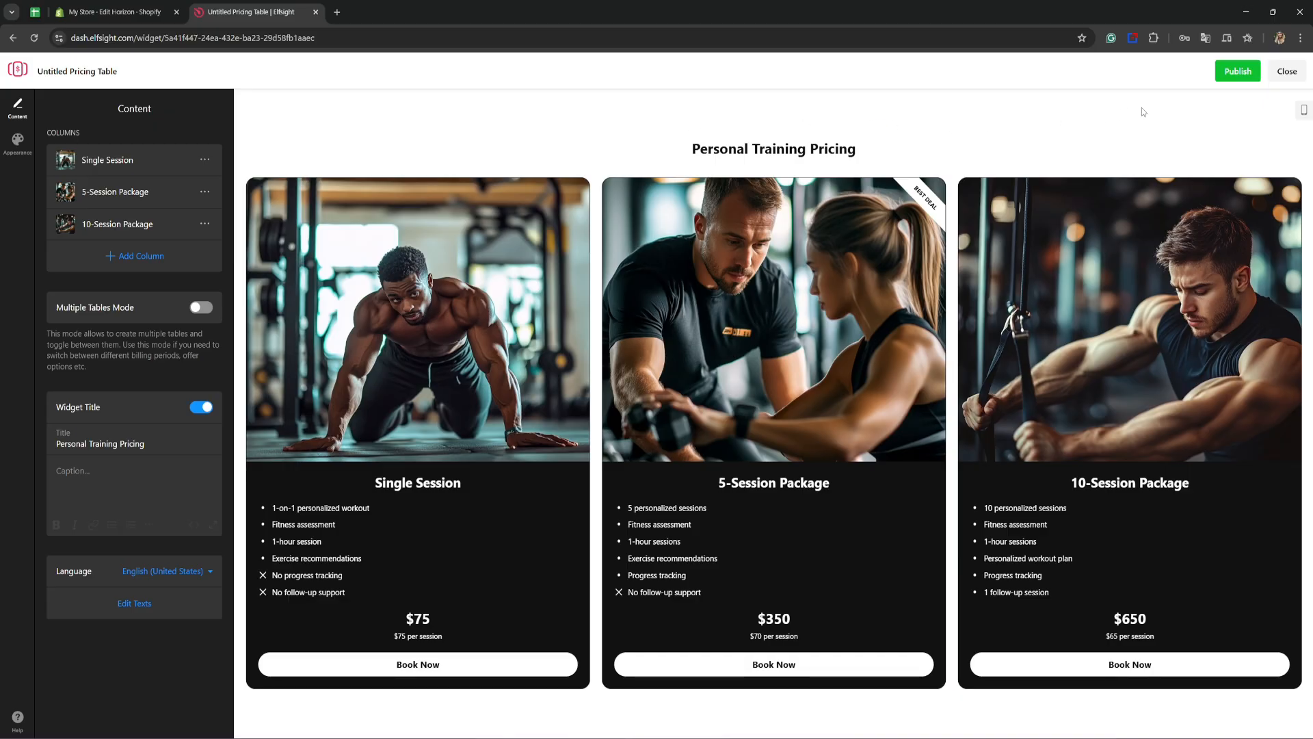
{"action": "left_click", "coordinate": [1238, 71]}
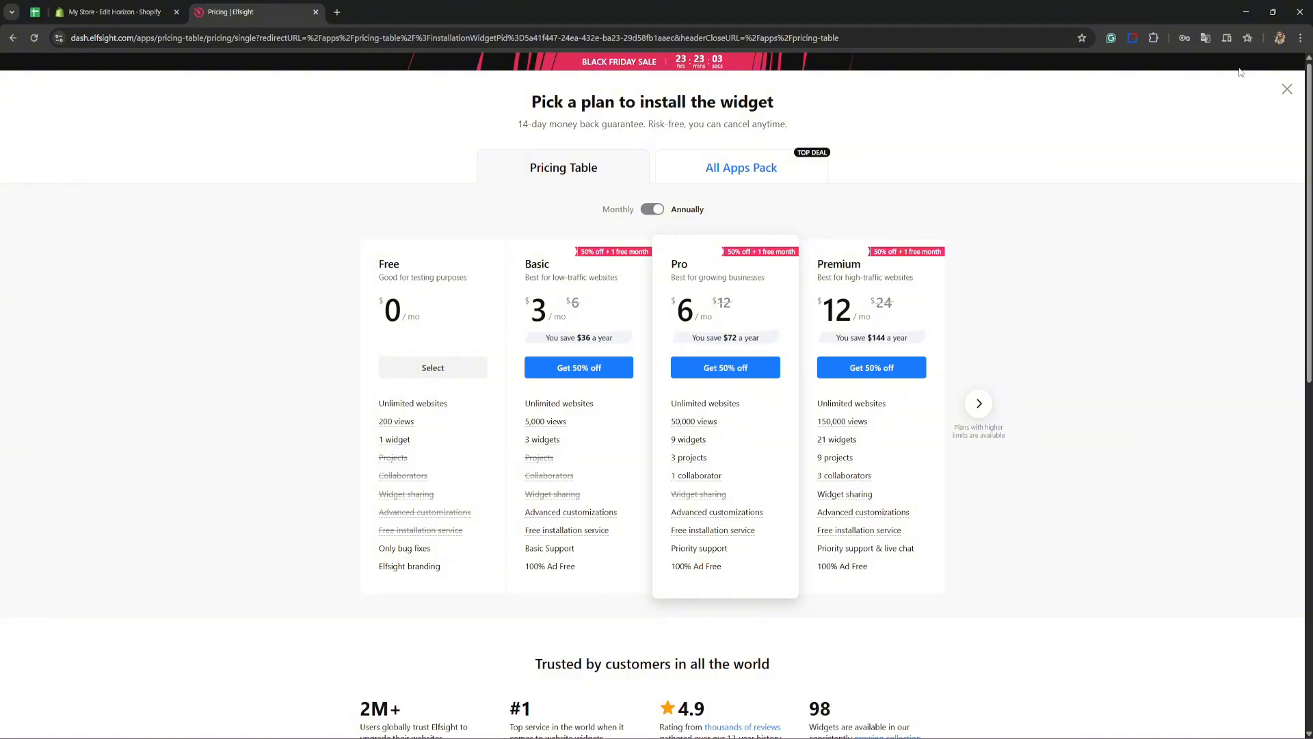
{"action": "left_click", "coordinate": [433, 367]}
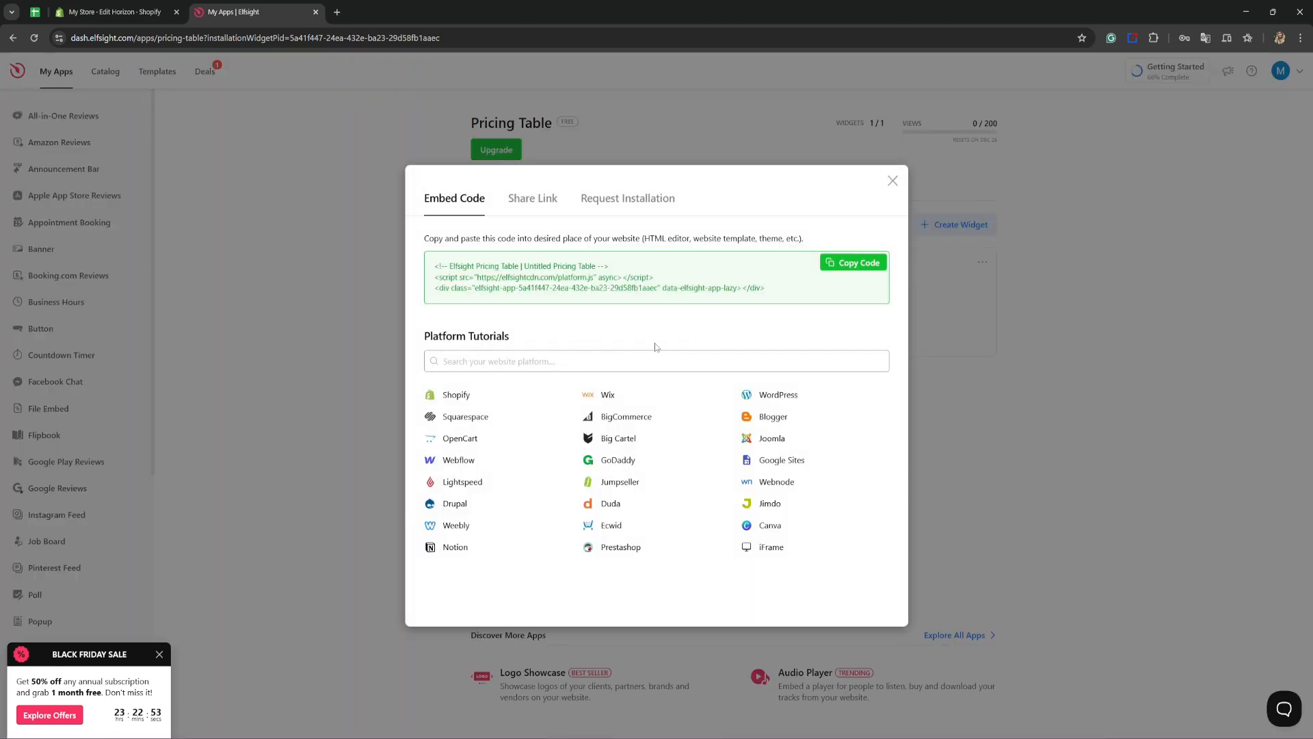
{"action": "left_click", "coordinate": [843, 264]}
Step: Switch to the Shopify theme editor and look over the home page and the list of store pages
{"action": "left_click", "coordinate": [128, 13]}
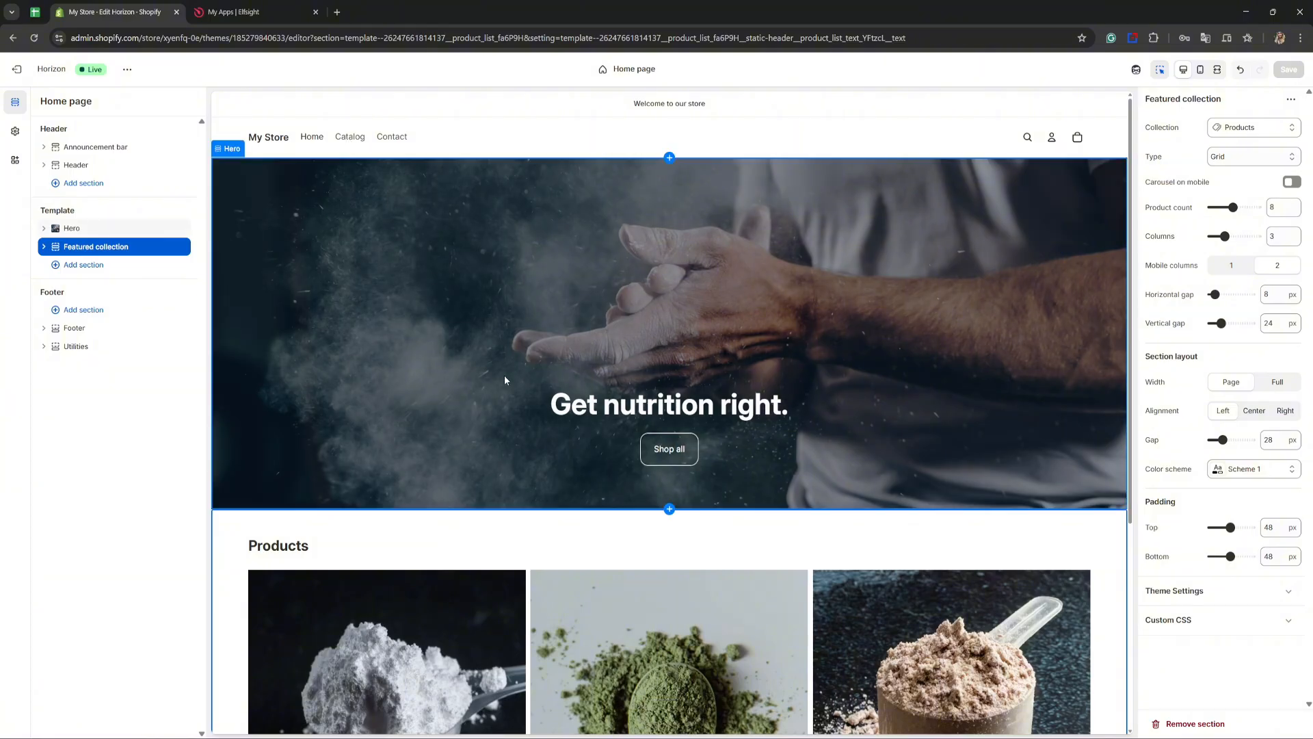
{"action": "scroll", "coordinate": [504, 378], "scroll_direction": "down", "scroll_amount": 5}
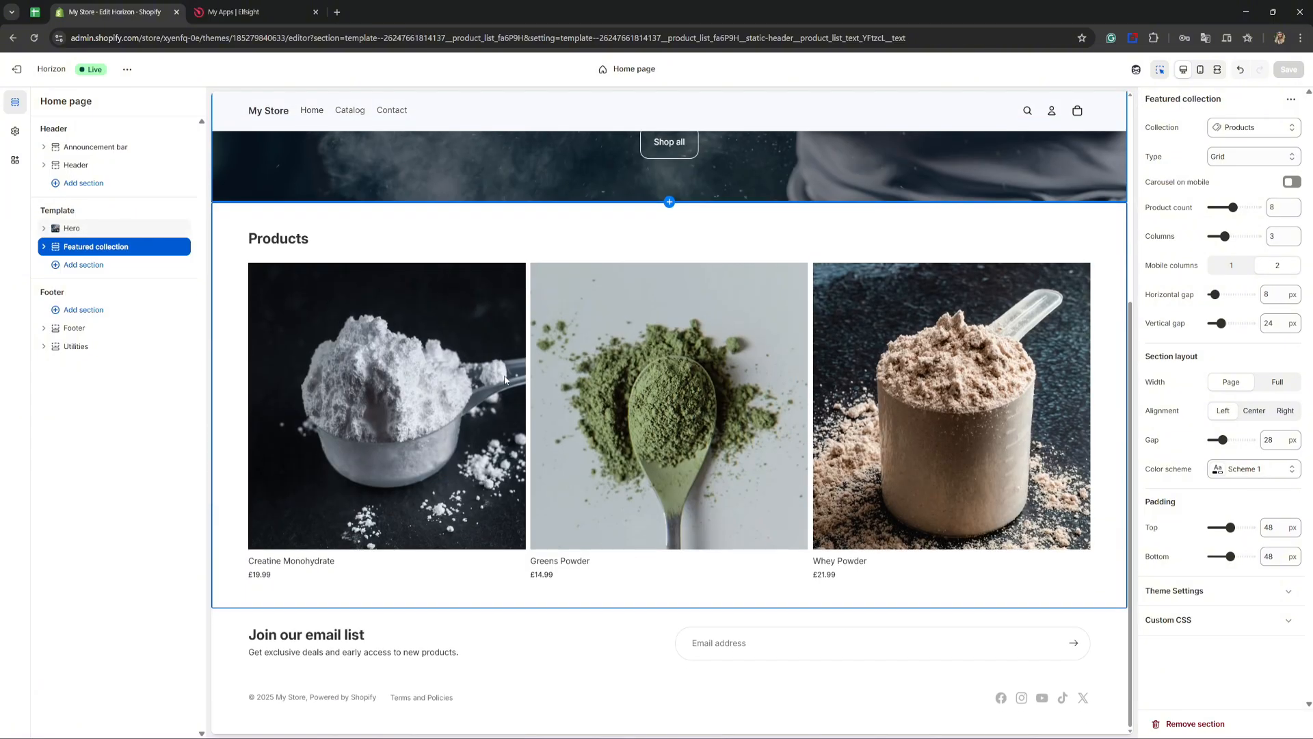
{"action": "left_click", "coordinate": [614, 71]}
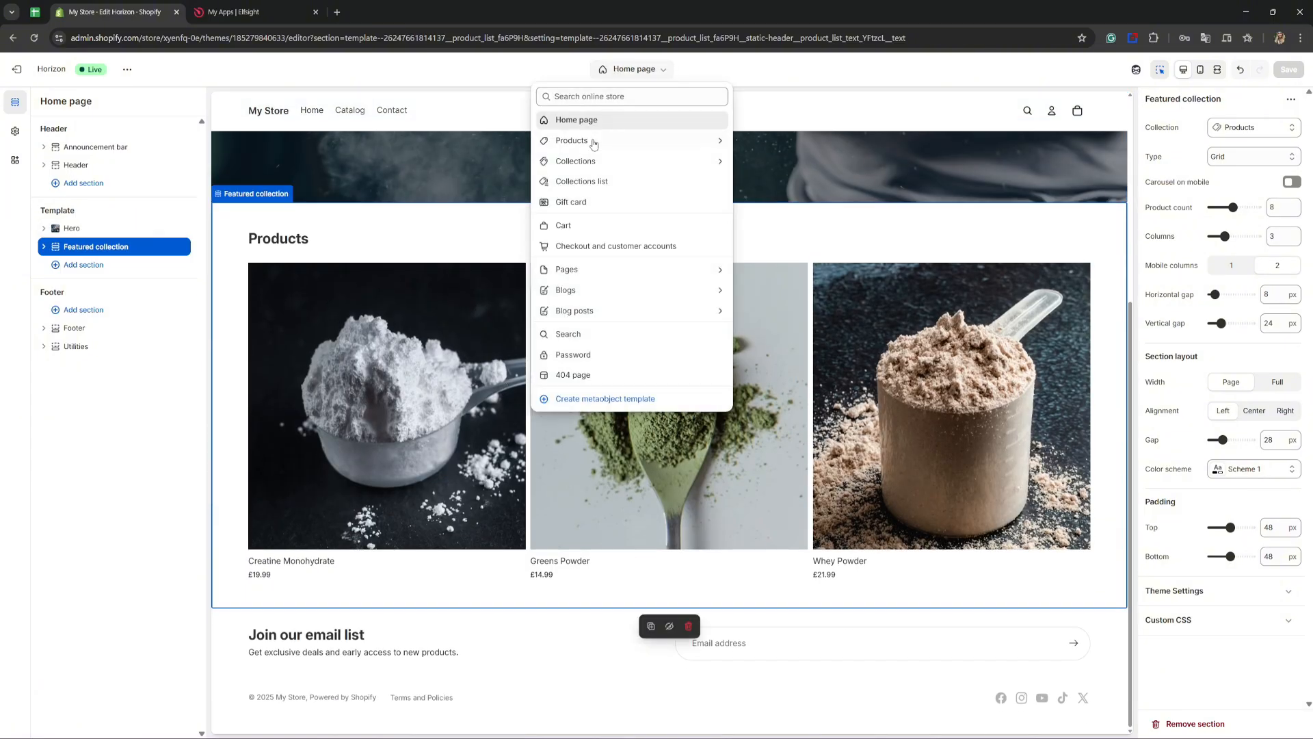
{"action": "left_click", "coordinate": [462, 75]}
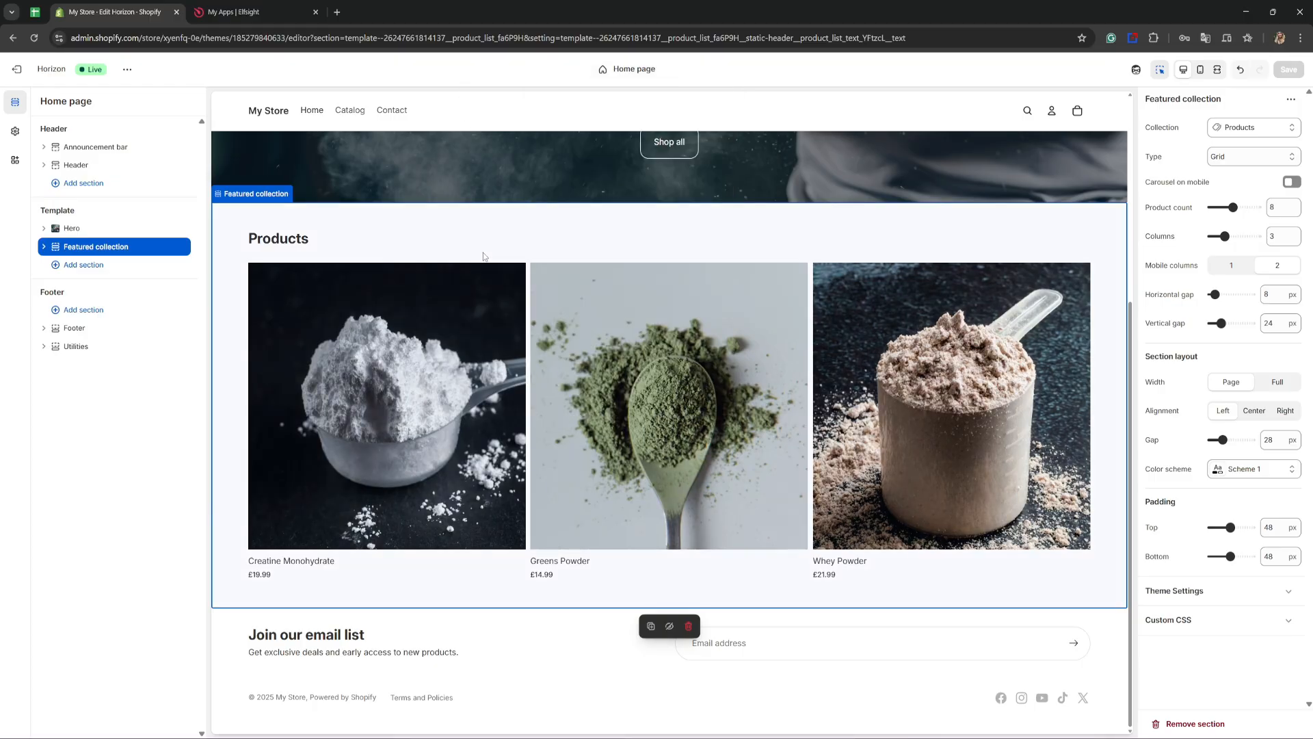
Step: Add a Custom Liquid section below the Featured collection and paste the copied widget embed code as its Liquid code
{"action": "left_click", "coordinate": [69, 268]}
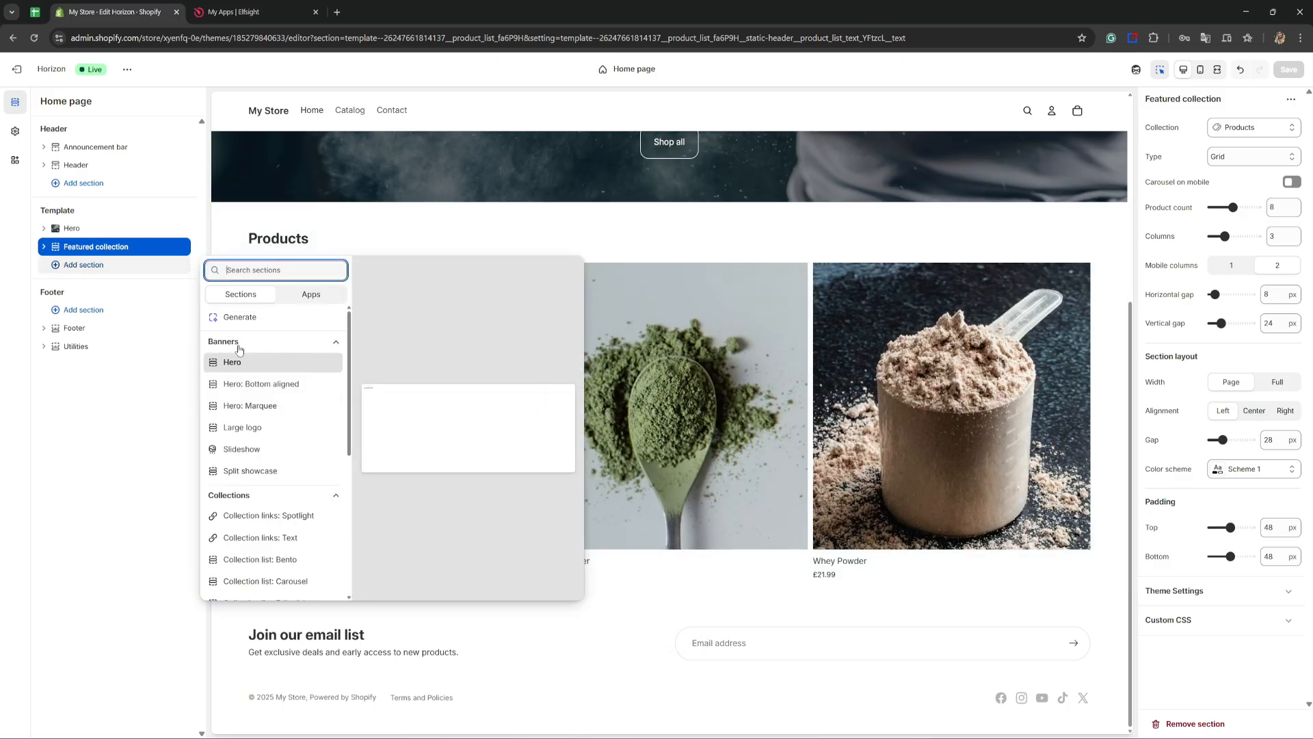
{"action": "scroll", "coordinate": [245, 377], "scroll_direction": "down", "scroll_amount": 4}
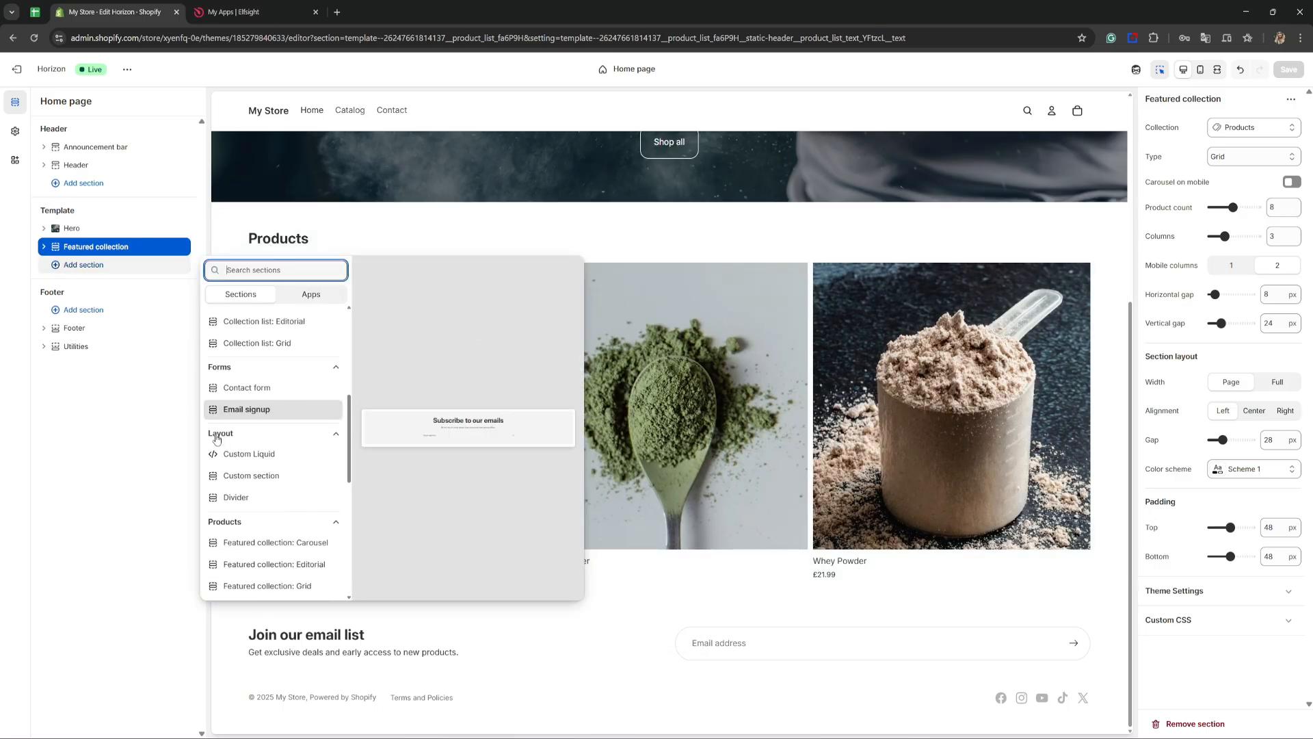
{"action": "left_click", "coordinate": [243, 457]}
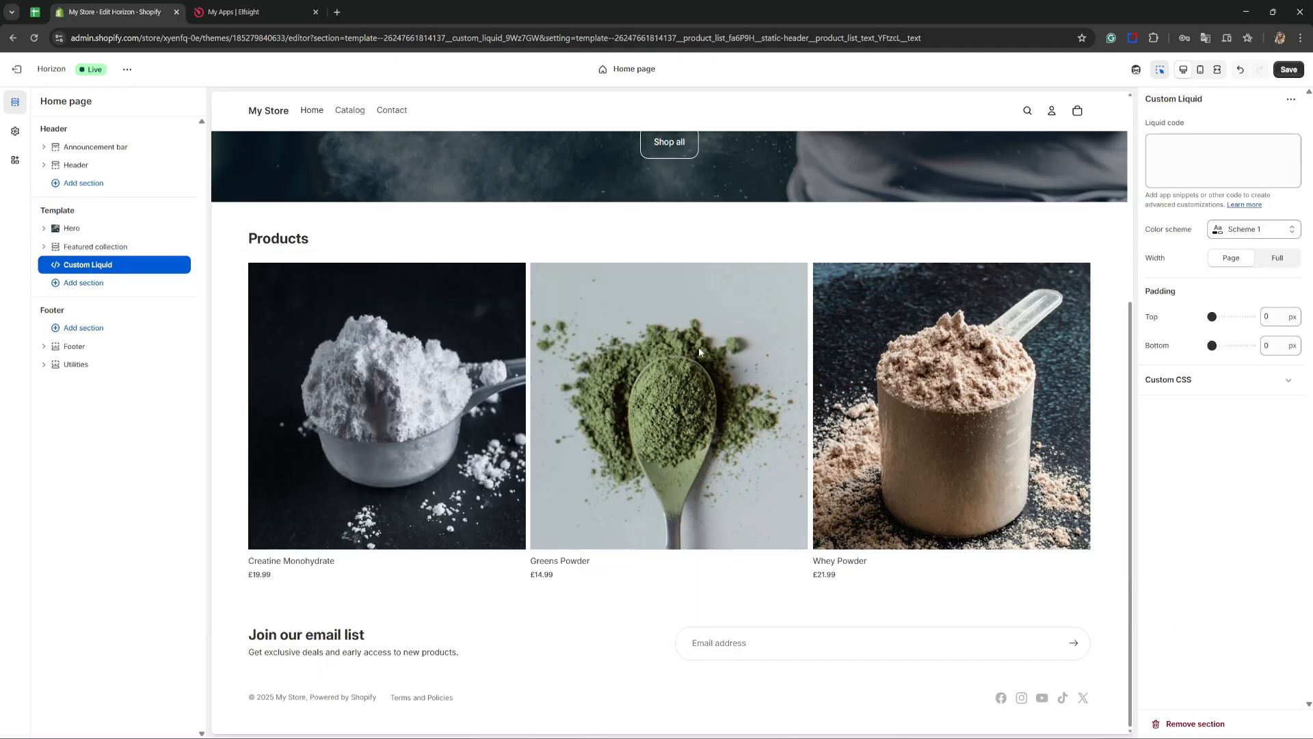
{"action": "left_click", "coordinate": [1157, 147]}
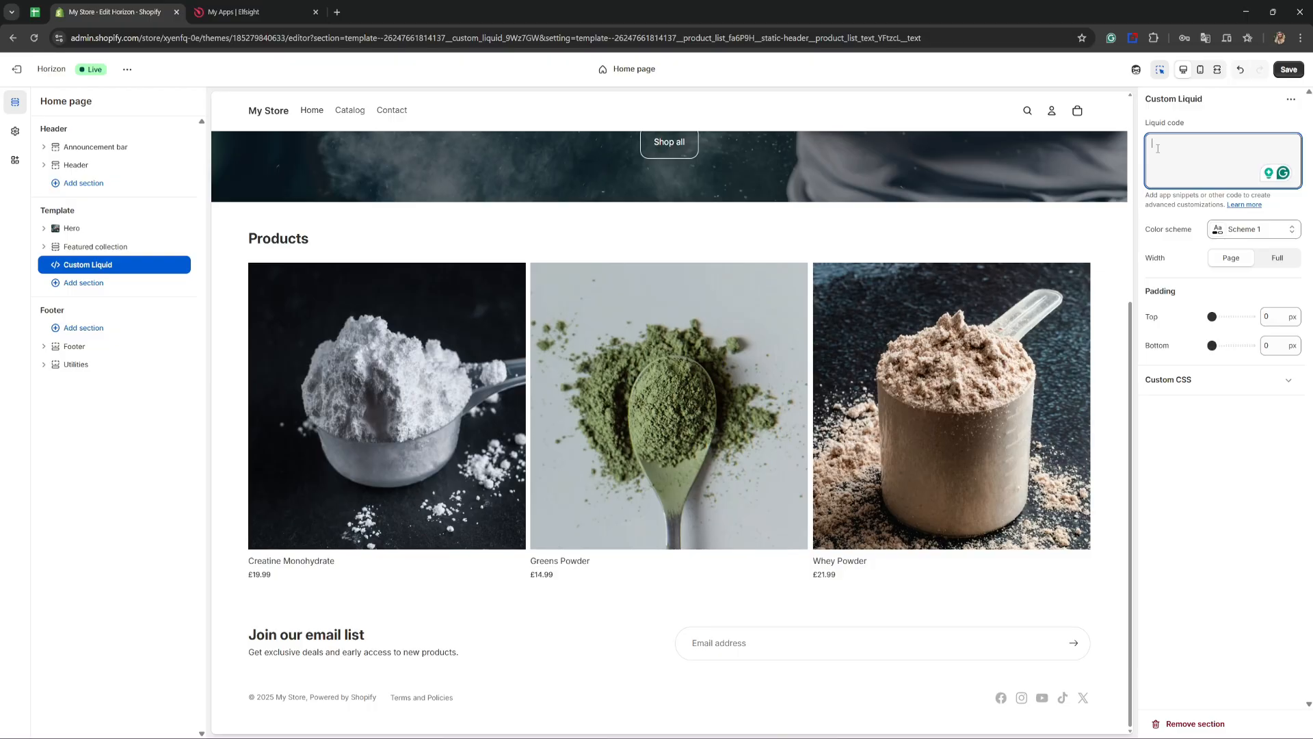
{"action": "right_click", "coordinate": [1158, 148]}
{"action": "left_click", "coordinate": [1079, 266]}
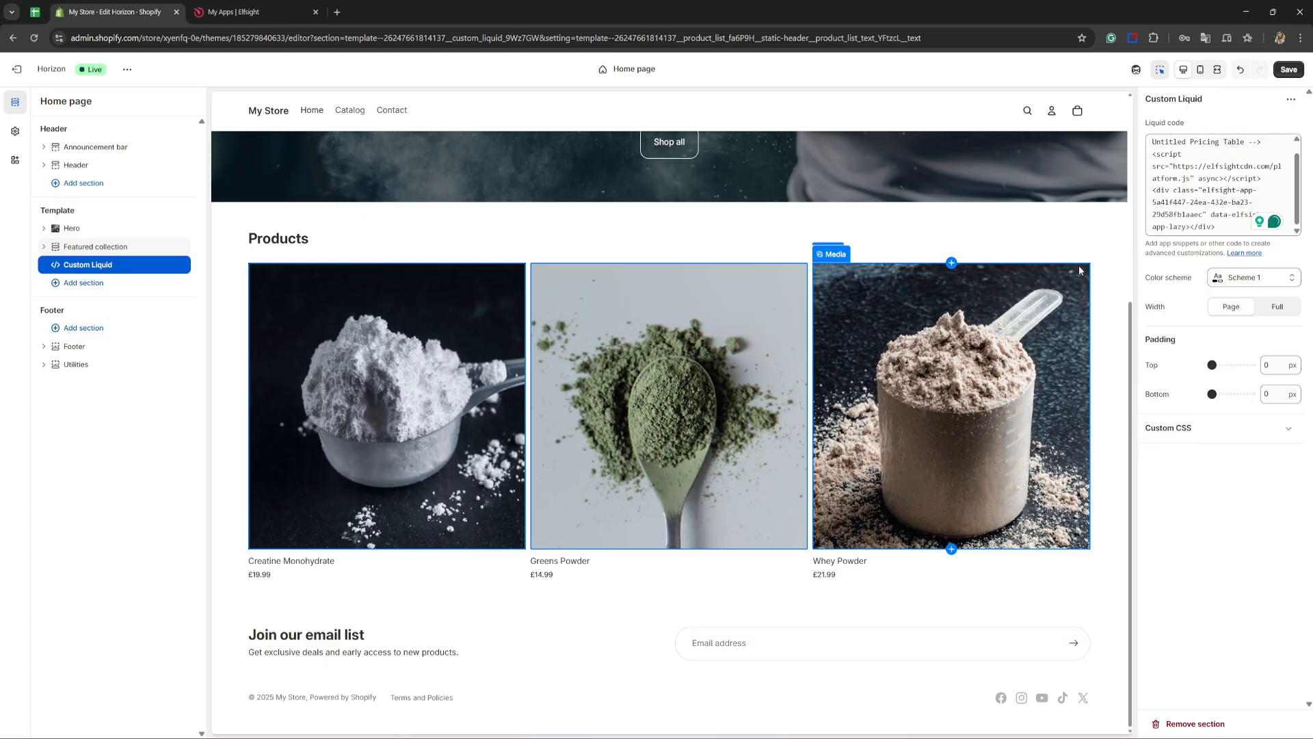
Step: Examine the embedded pricing table below the products in the home page preview
{"action": "left_click", "coordinate": [1079, 271]}
{"action": "scroll", "coordinate": [1079, 271], "scroll_direction": "down", "scroll_amount": 3}
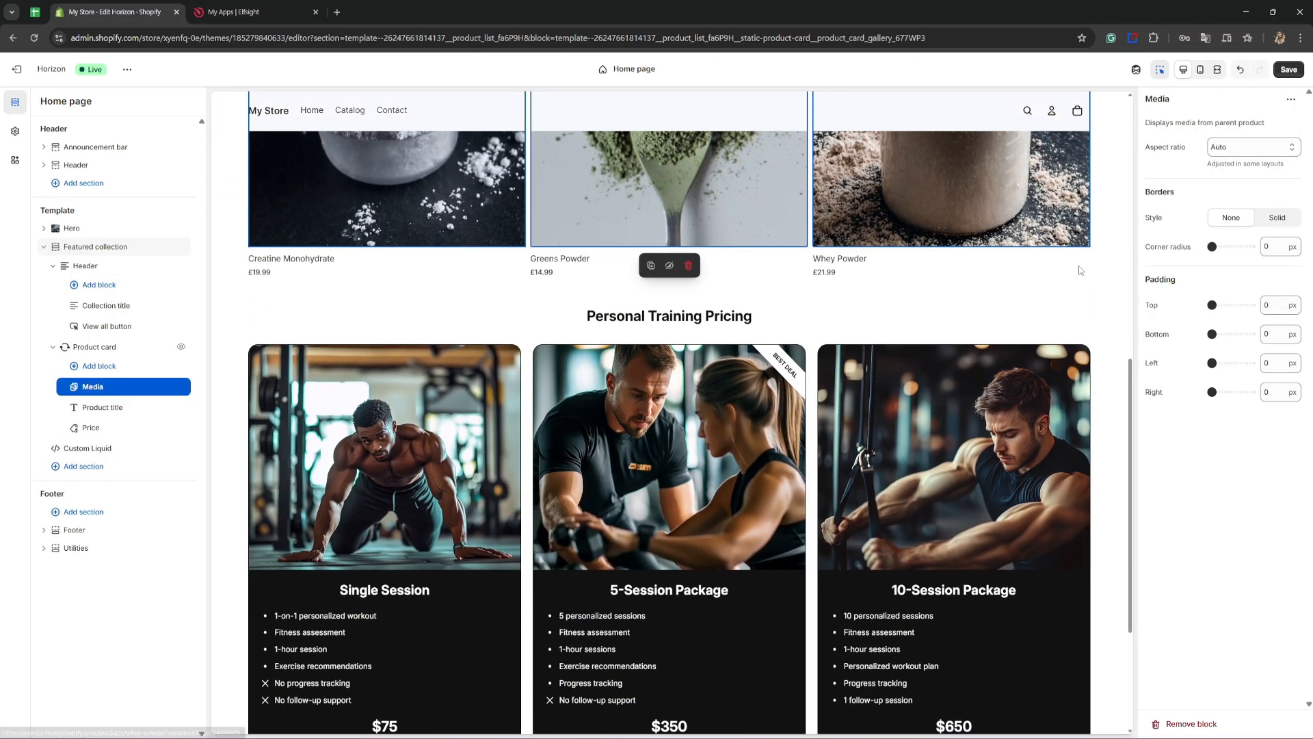
{"action": "scroll", "coordinate": [1079, 271], "scroll_direction": "down", "scroll_amount": 1}
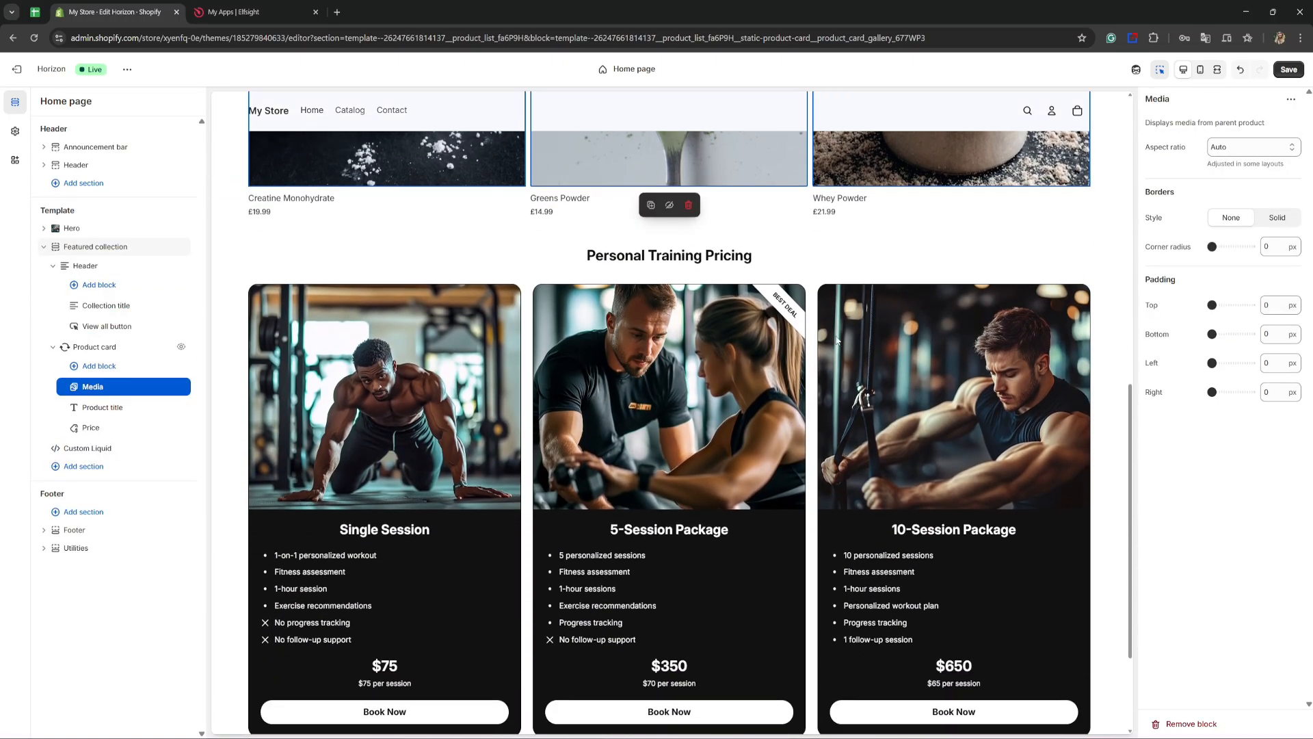